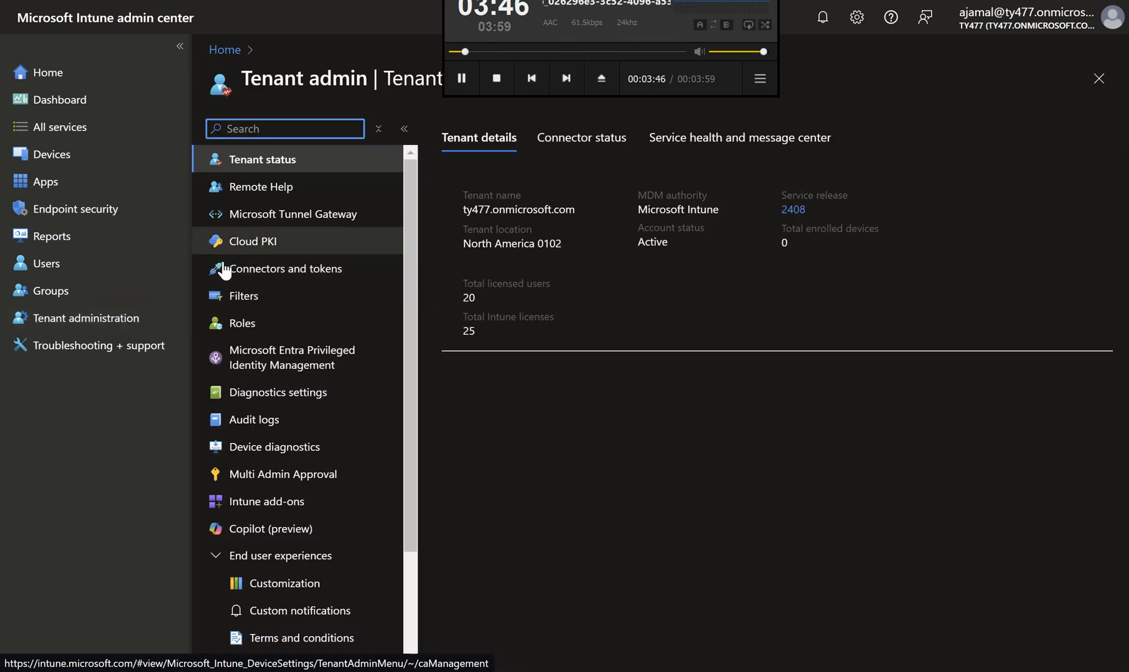
# - Open the Intune roles under tenant administration, check the signed-in account's own permissions, and return to the list of all roles
pyautogui.click(154, 320)
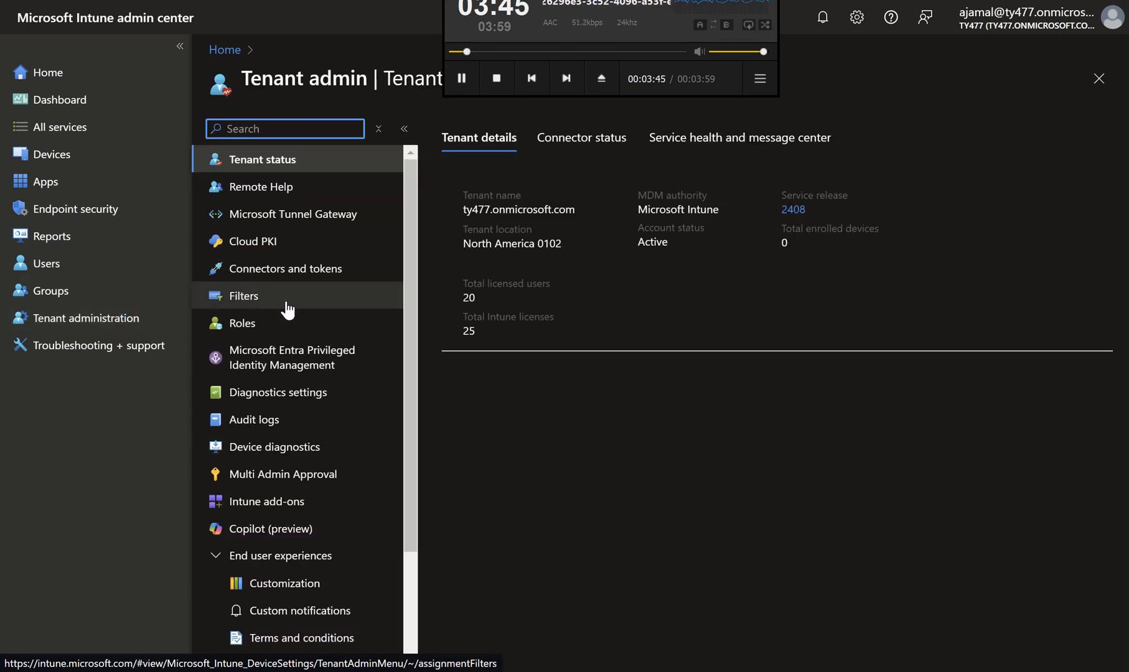
pyautogui.click(290, 324)
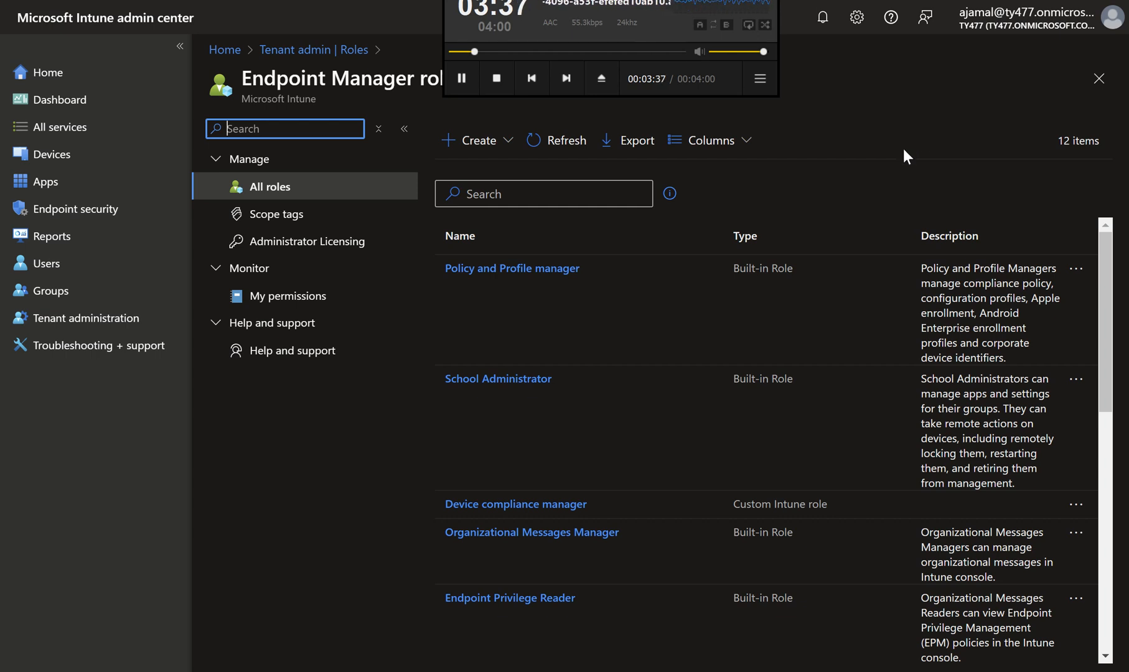
pyautogui.click(369, 297)
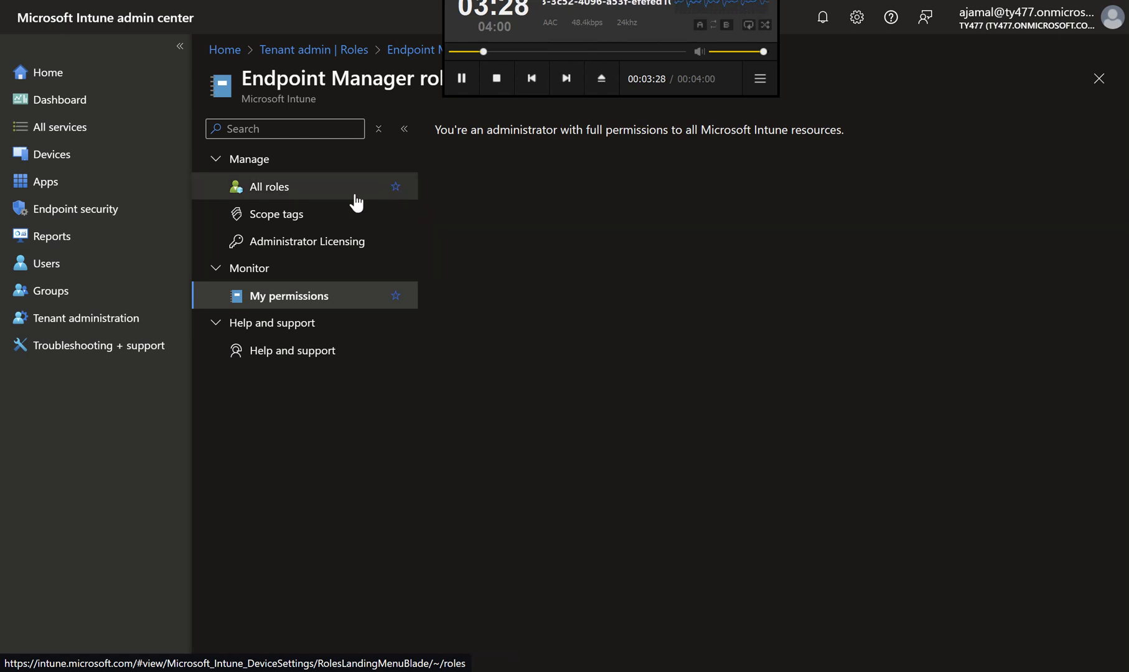
pyautogui.click(374, 190)
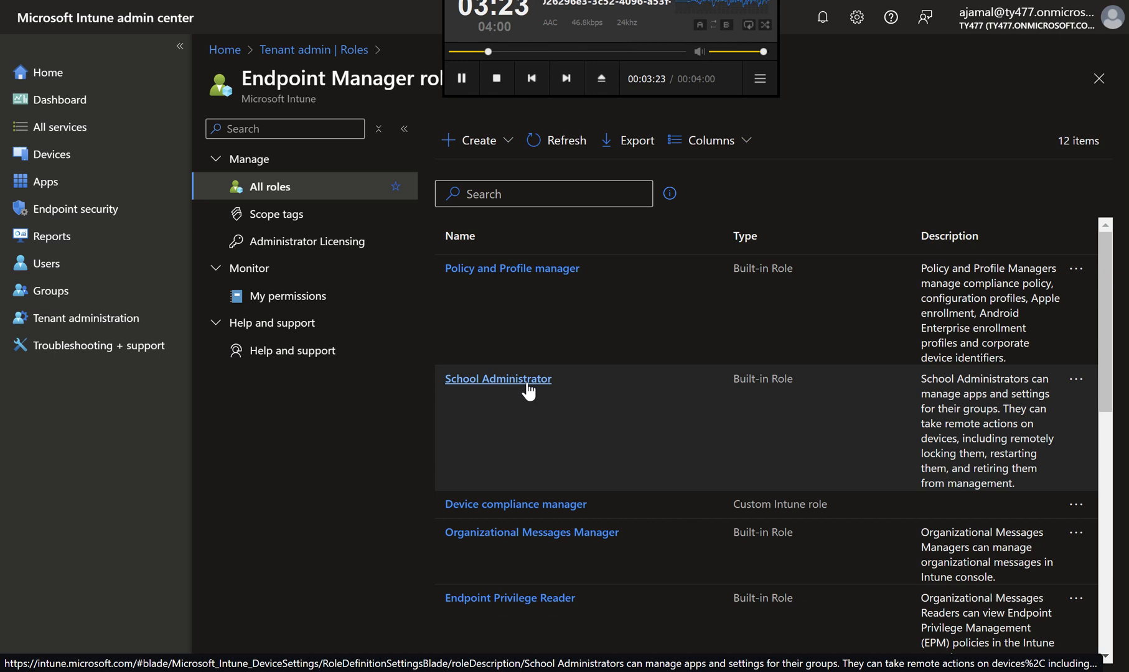
# - Review the properties and assignments of the Device compliance manager role, and return to the roles list
pyautogui.click(534, 505)
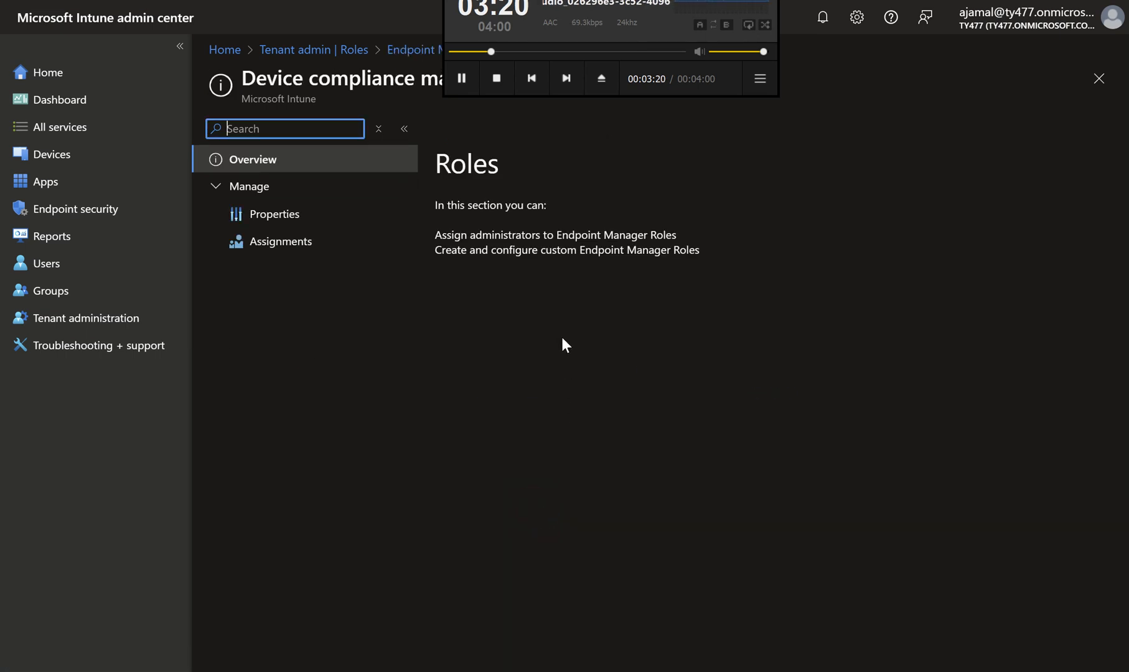
pyautogui.click(334, 217)
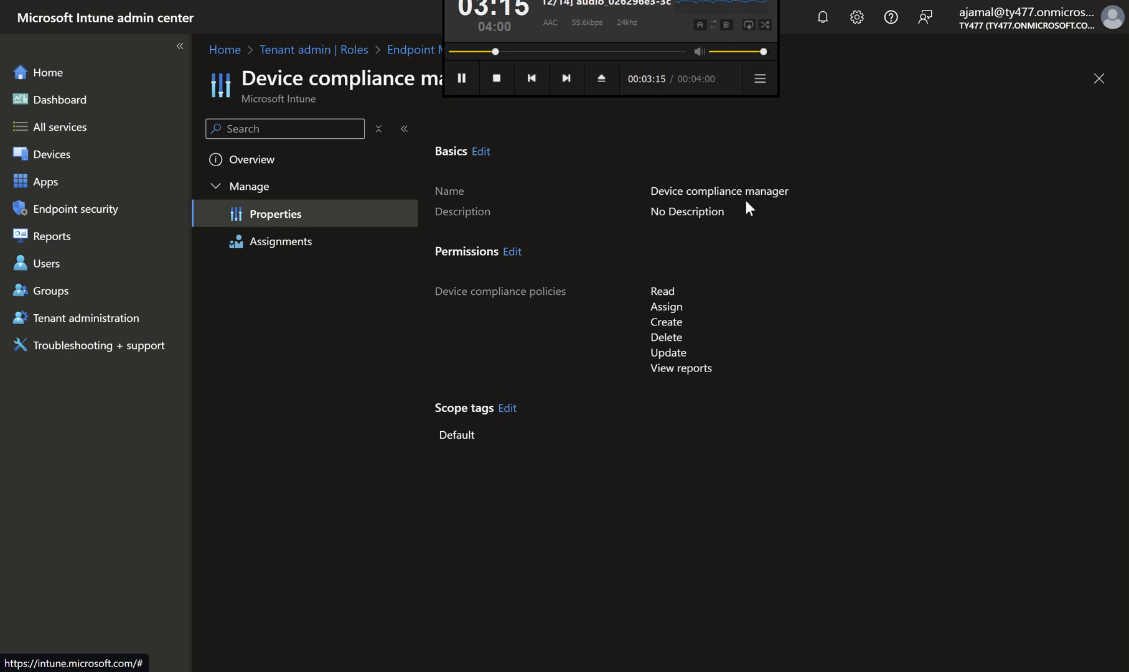
pyautogui.click(364, 244)
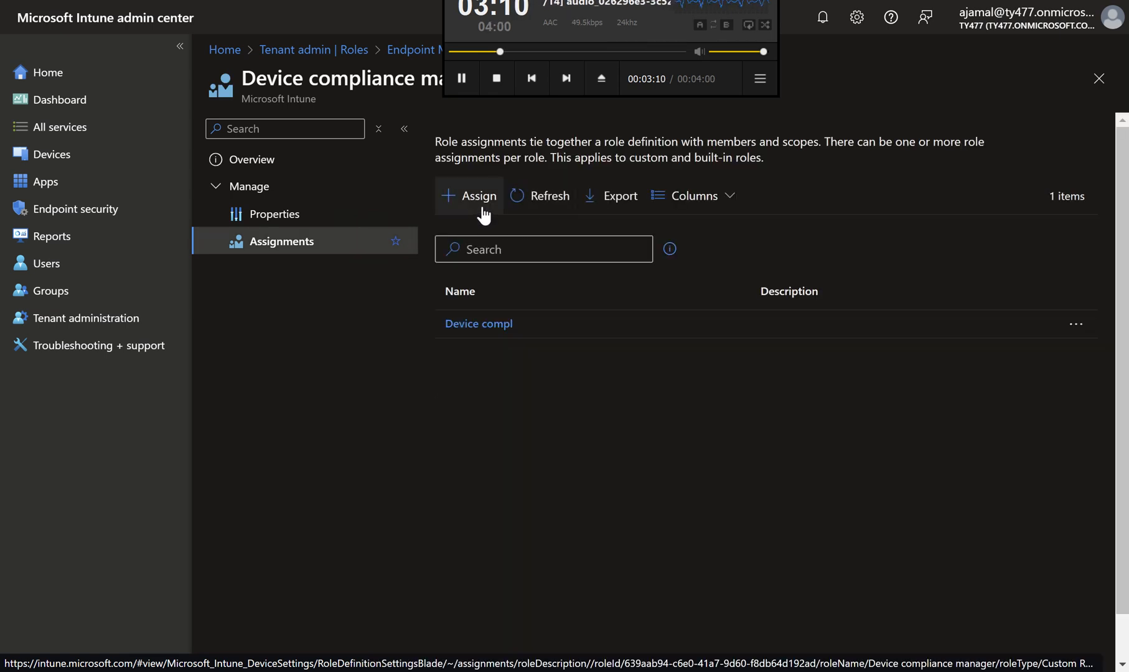
pyautogui.click(428, 53)
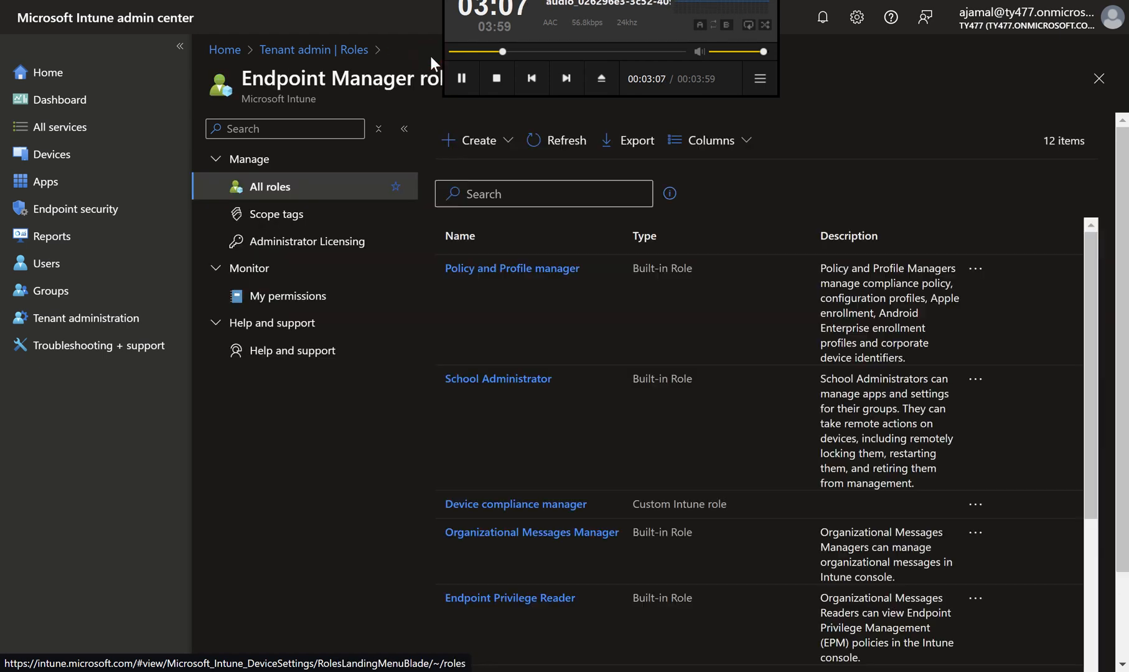
# - Start a new custom Intune role named "Remote tasks" and continue to its permissions
pyautogui.click(493, 152)
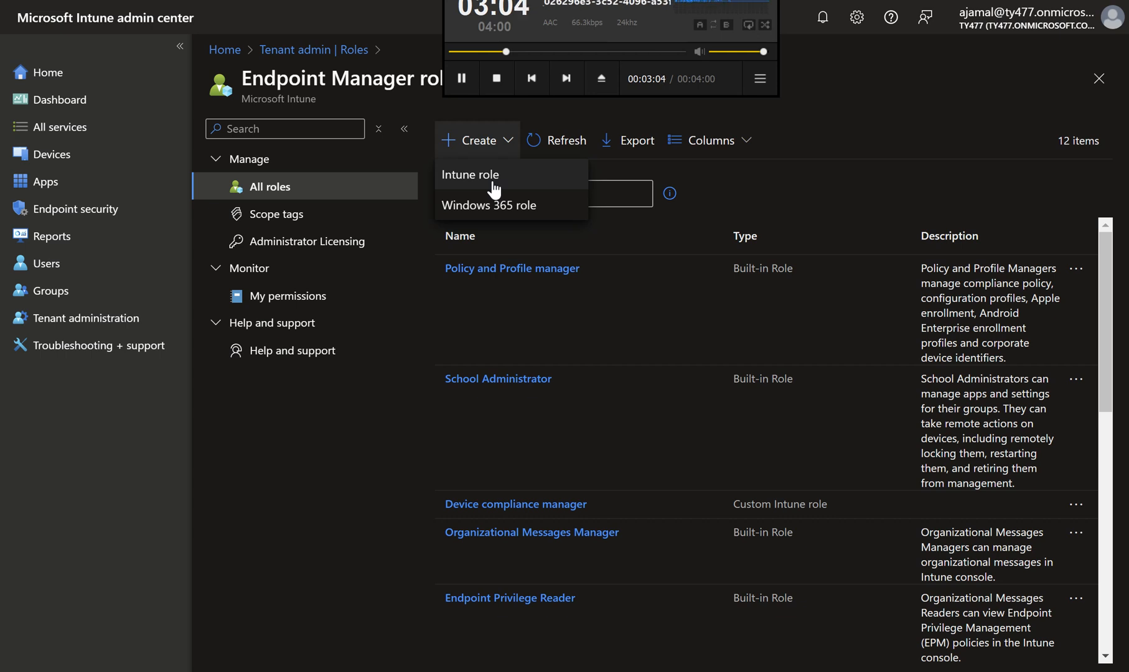
pyautogui.click(493, 177)
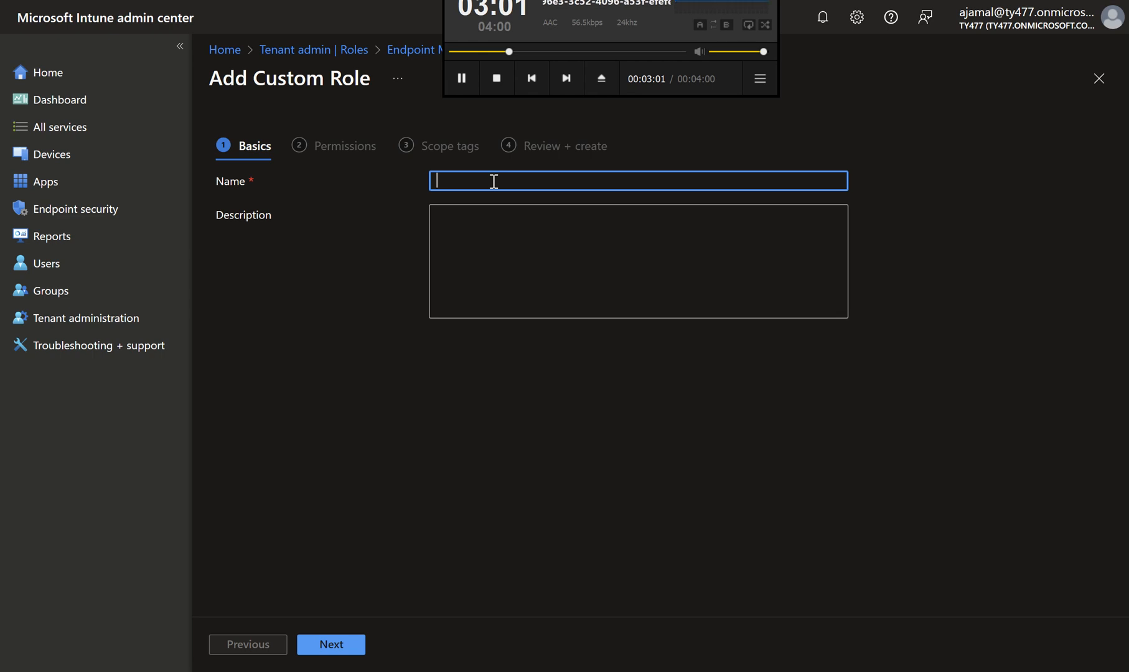
pyautogui.write('Remot')
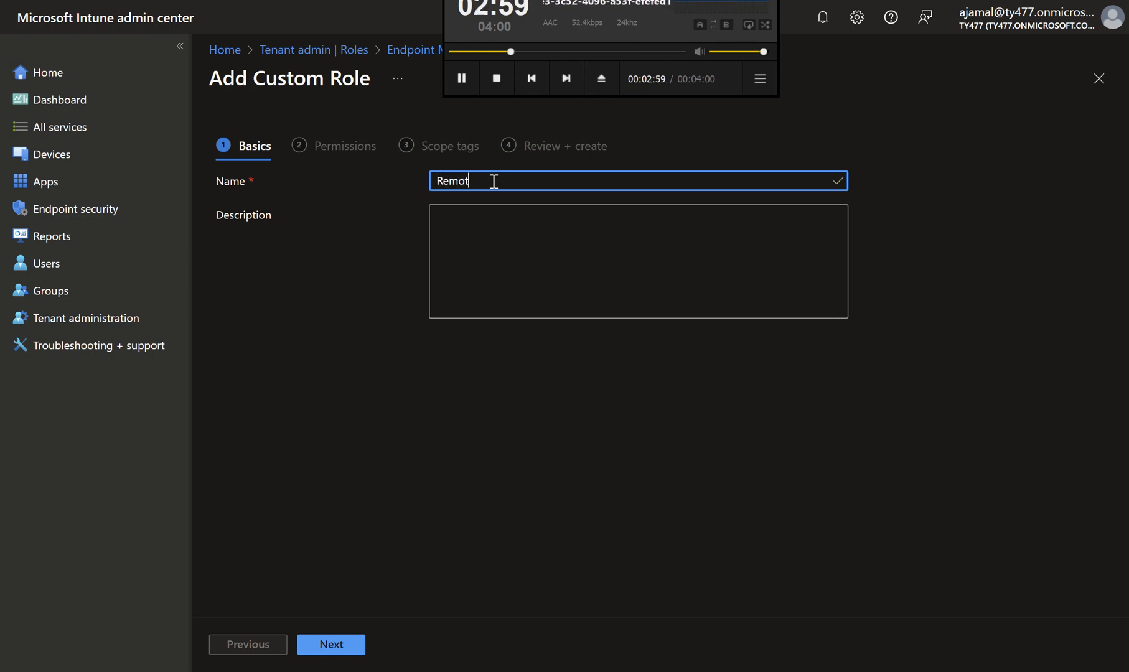
pyautogui.write('e tasks')
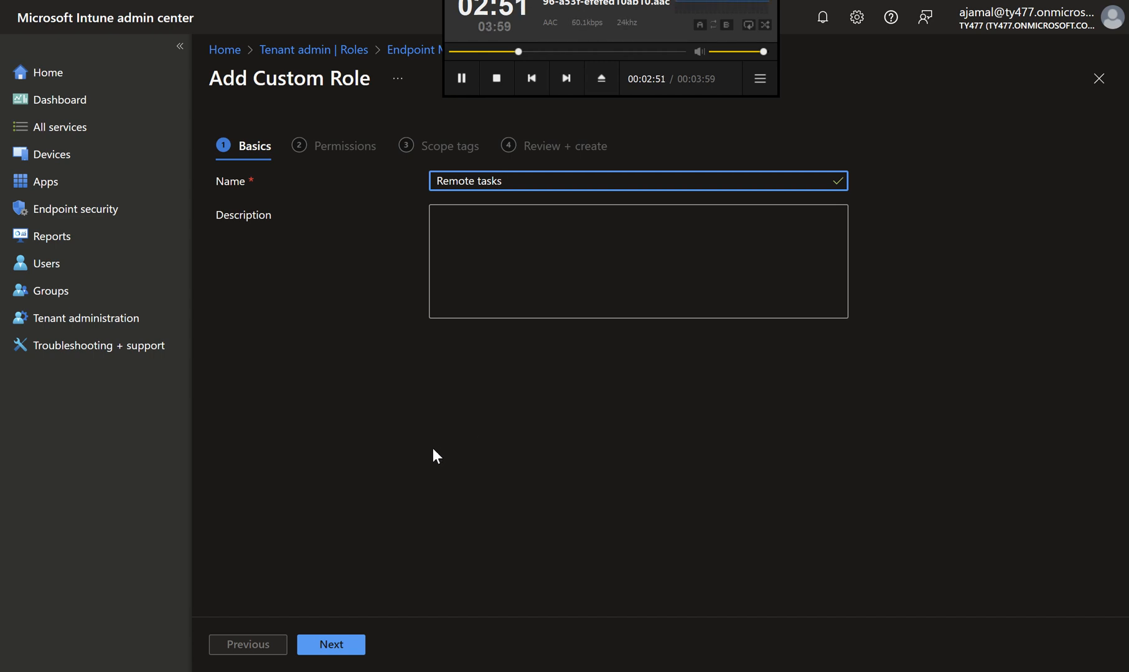
pyautogui.click(351, 646)
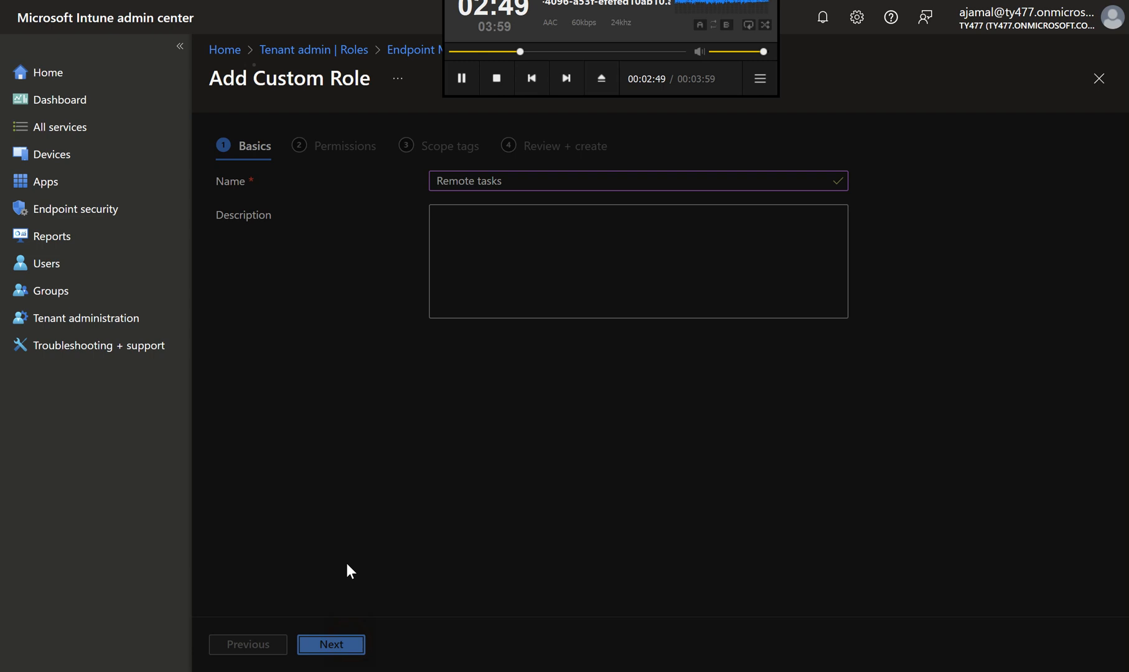
pyautogui.click(466, 84)
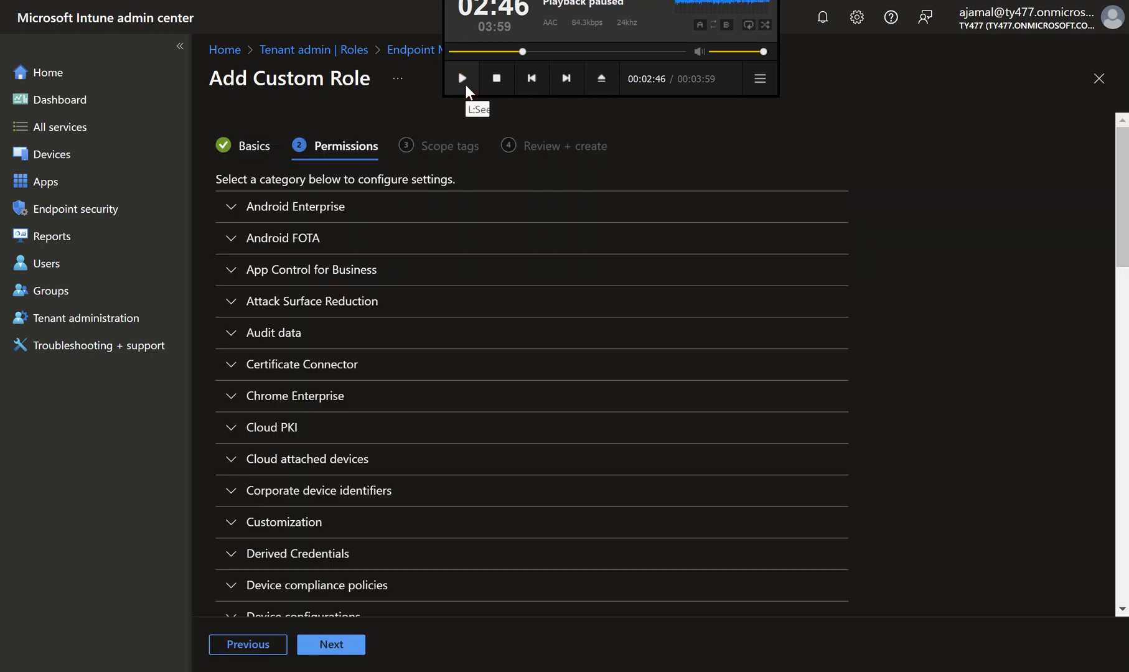
pyautogui.click(462, 79)
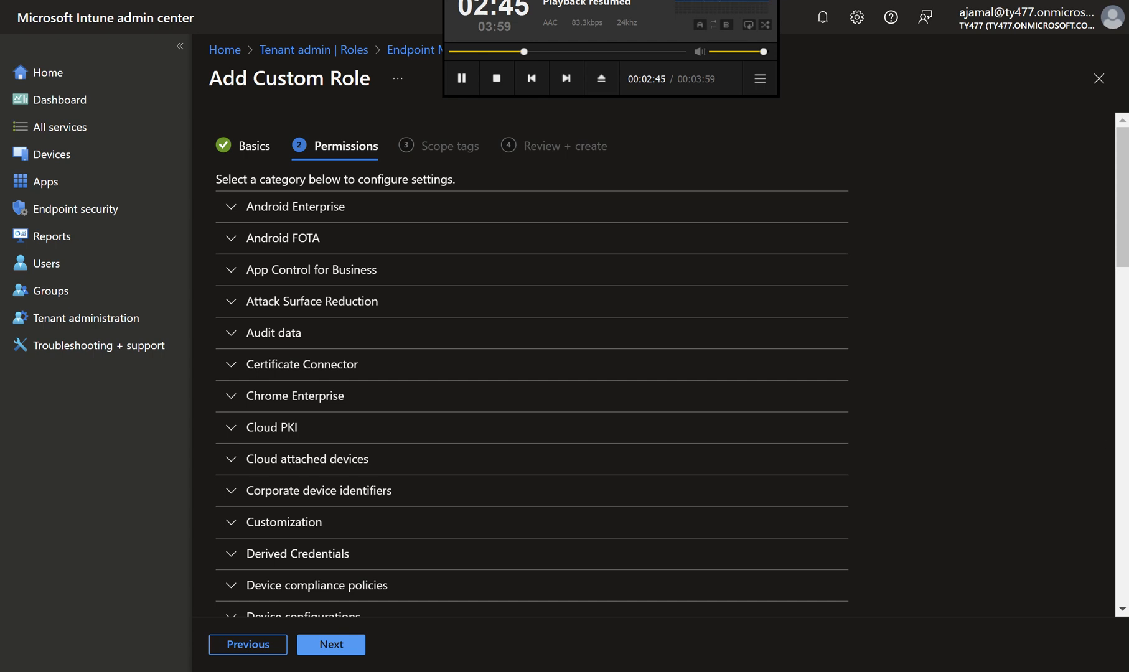
# - In the Remote tasks permission category, allow Rotate BitLockerKeys (preview)
pyautogui.scroll(-5, 531, 374)
pyautogui.scroll(-5, 532, 373)
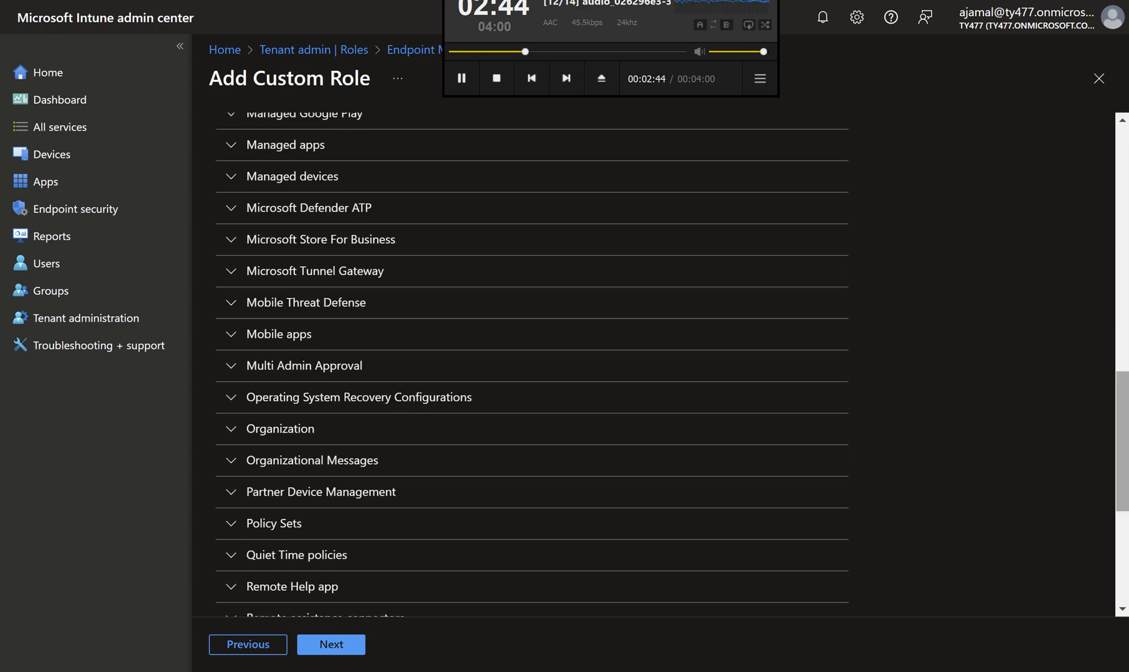
pyautogui.scroll(-3, 531, 374)
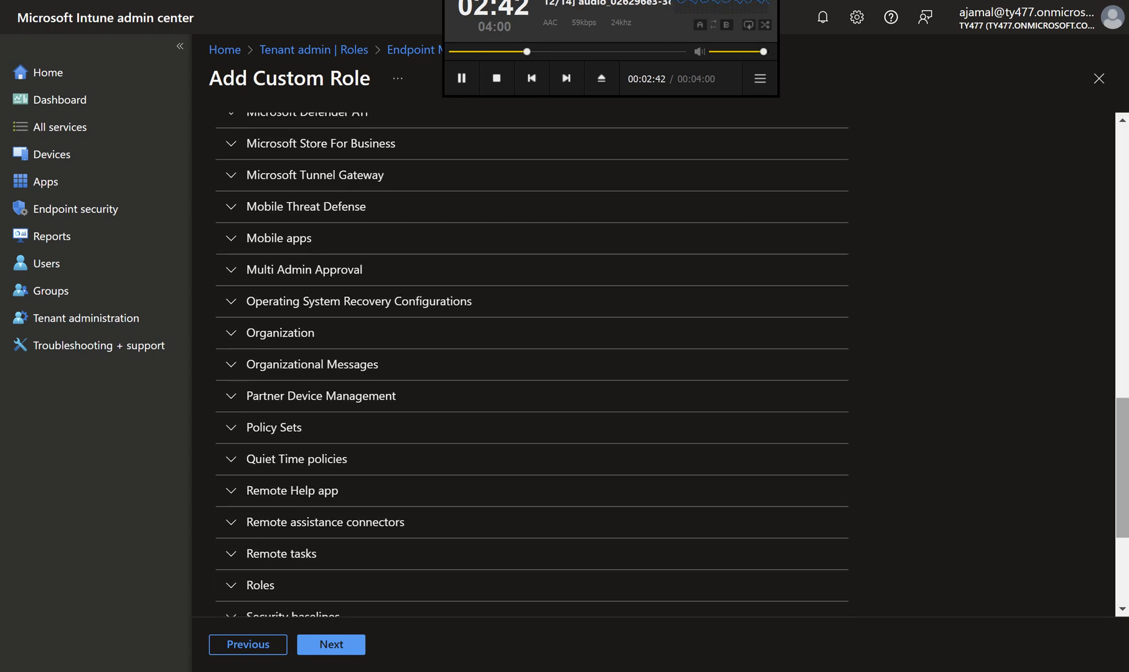
pyautogui.click(801, 560)
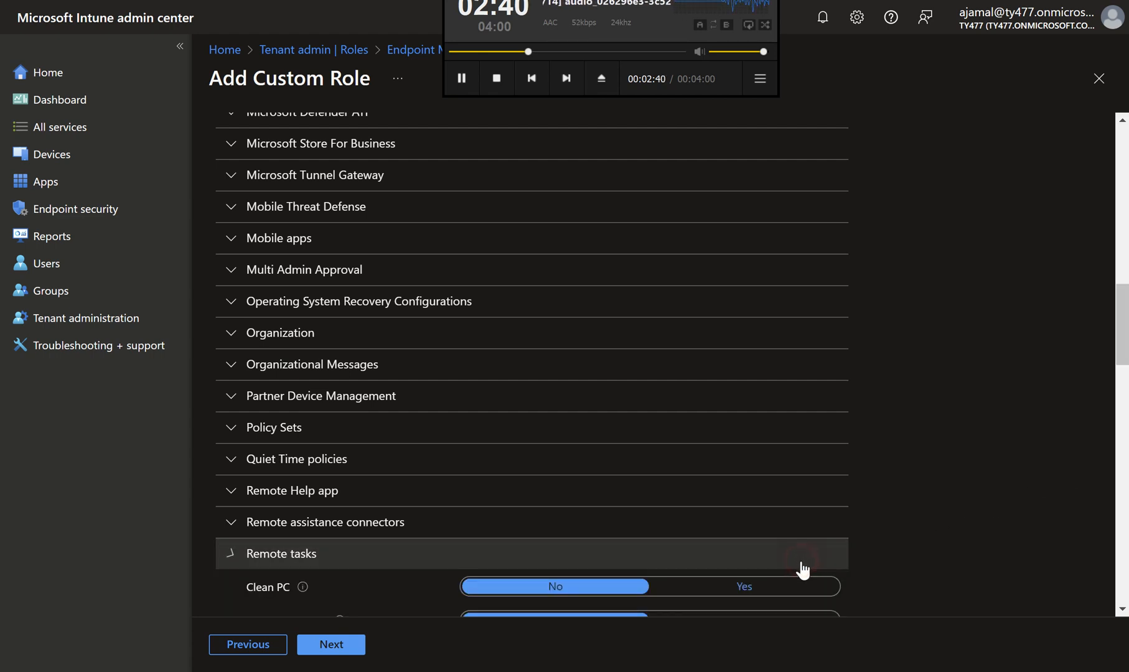
pyautogui.scroll(-8, 906, 527)
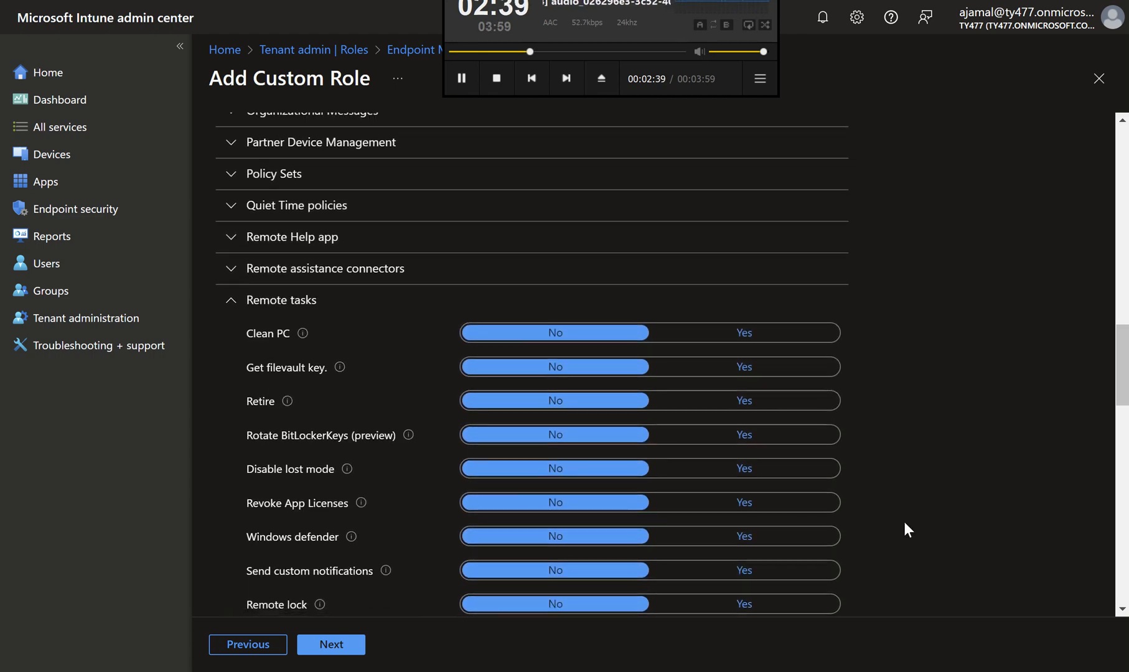
pyautogui.scroll(-2, 905, 523)
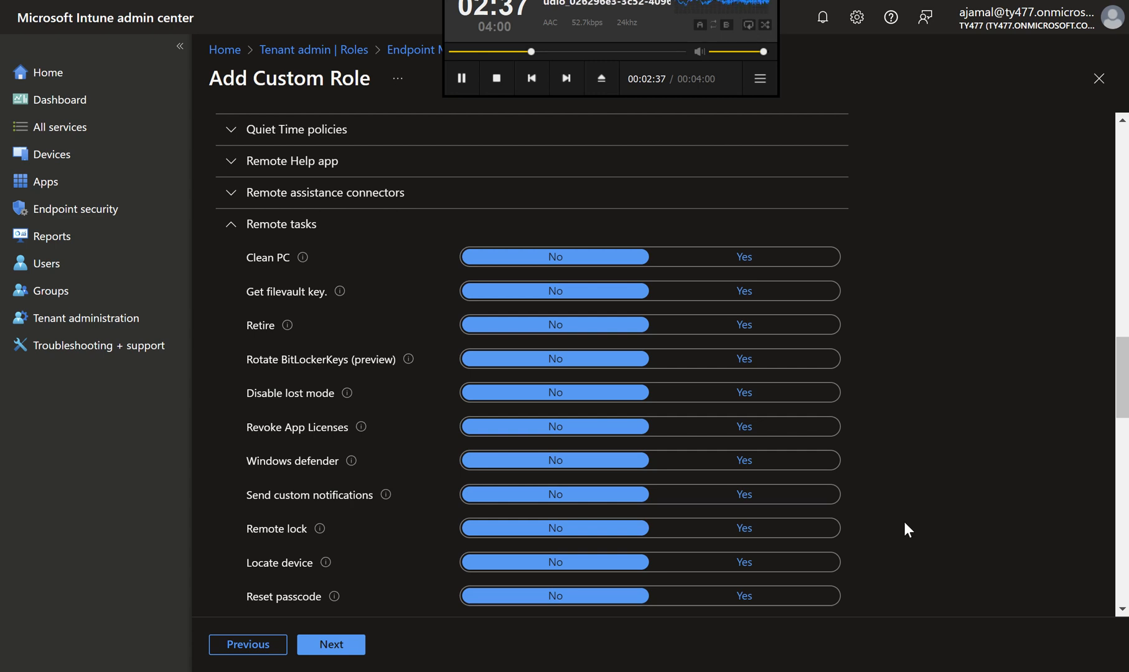
pyautogui.click(721, 372)
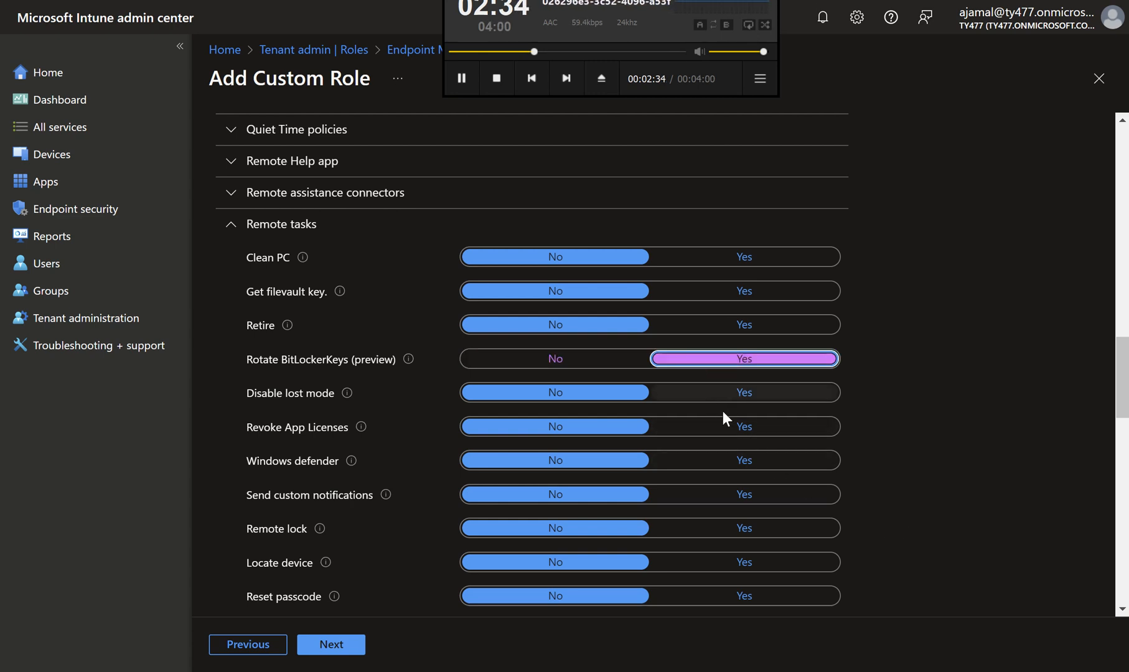
# - Allow the Remote lock, Locate device, Reset passcode and Reboot now remote tasks for the role
pyautogui.click(746, 530)
pyautogui.click(745, 568)
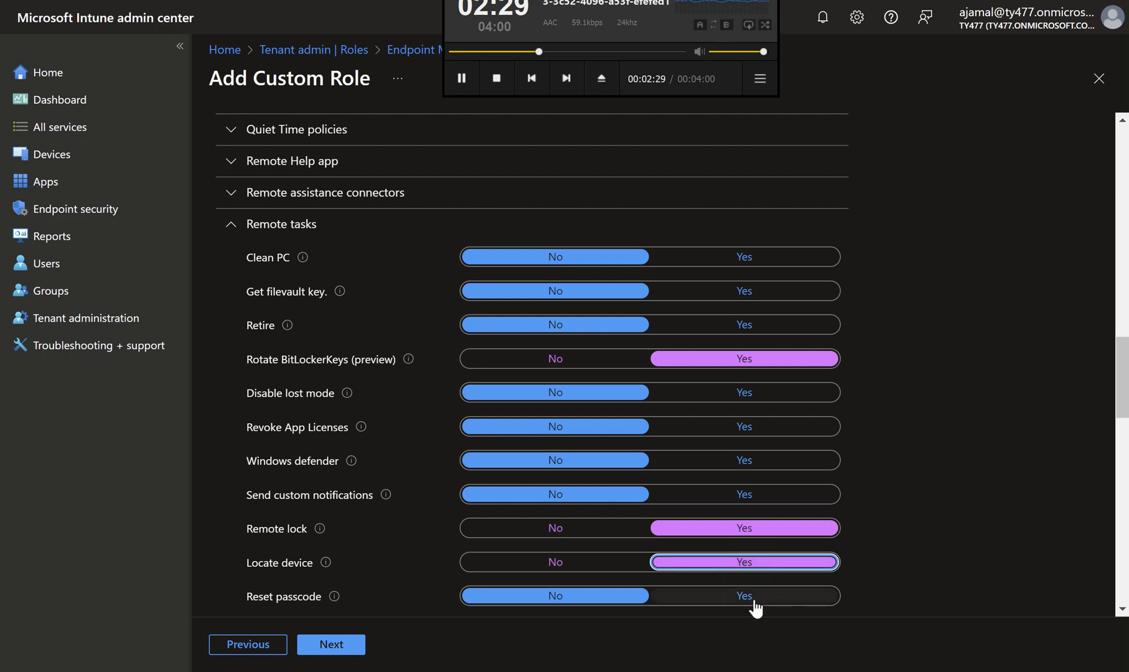
pyautogui.click(752, 600)
pyautogui.scroll(-4, 752, 604)
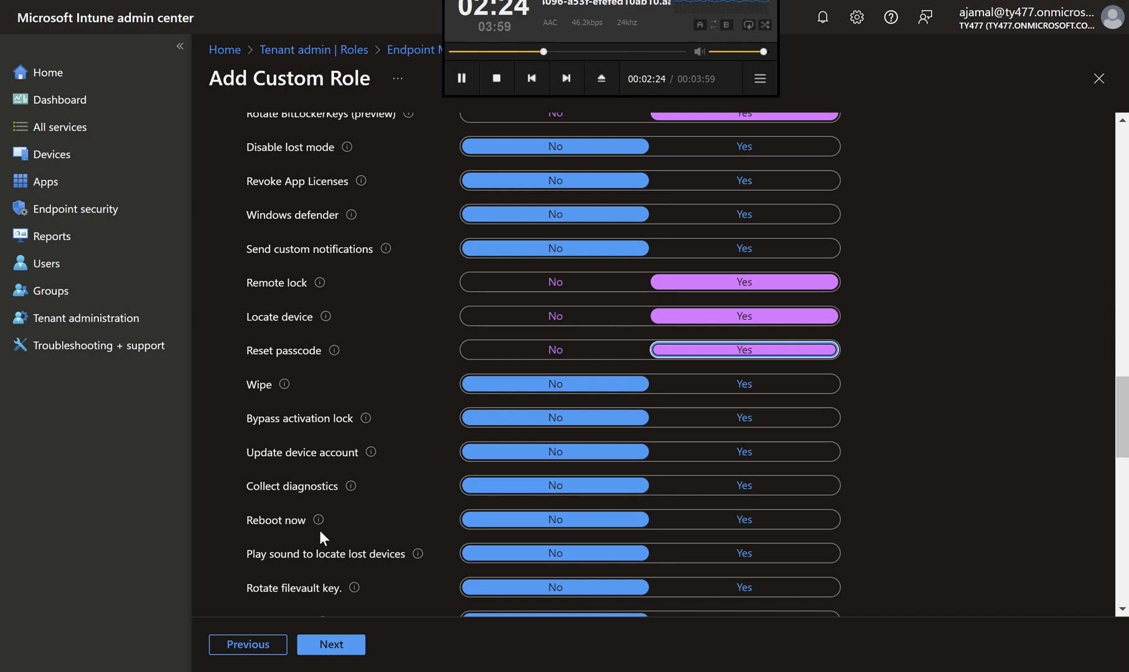
pyautogui.click(690, 524)
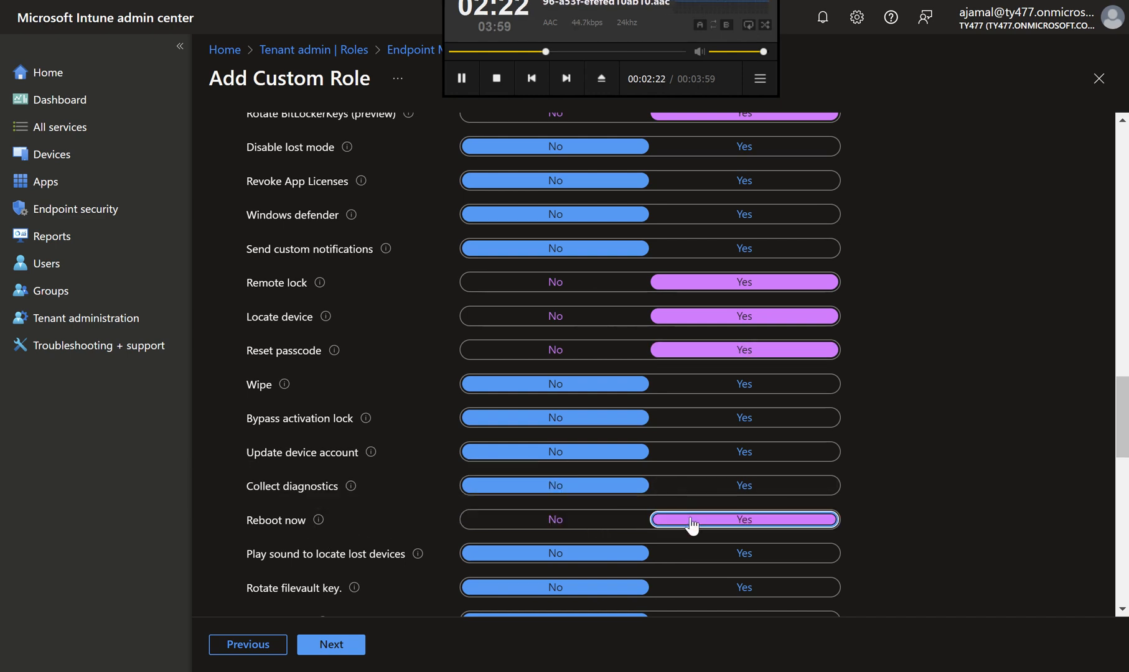
# - Keep the Default scope tag and create the Remote tasks custom role
pyautogui.click(342, 651)
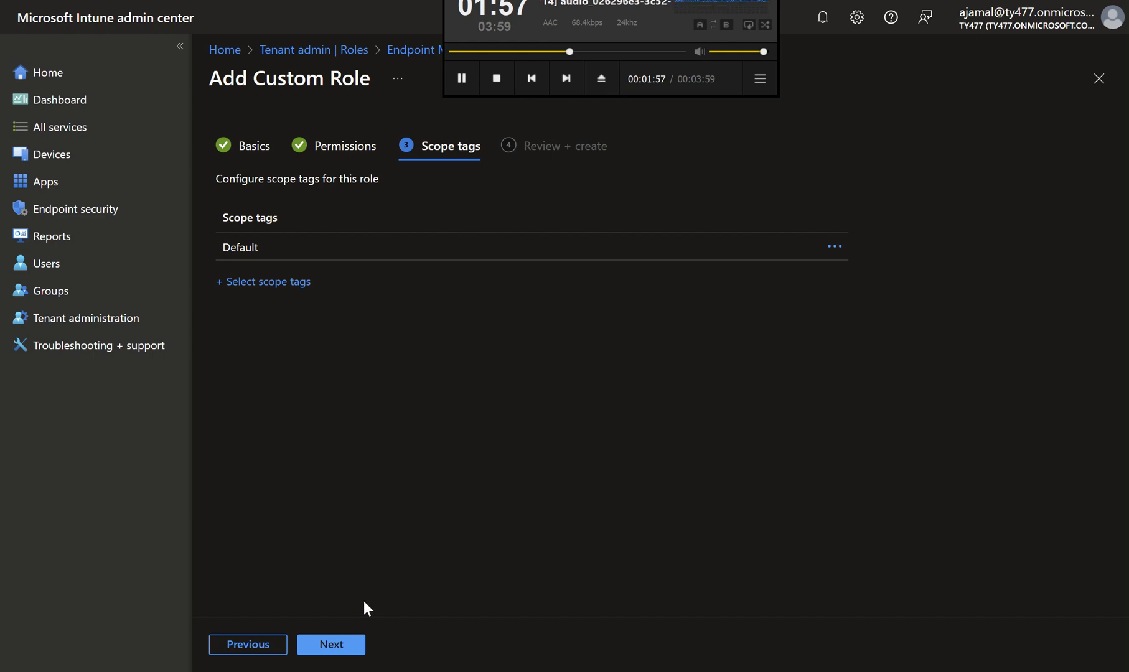
pyautogui.click(340, 643)
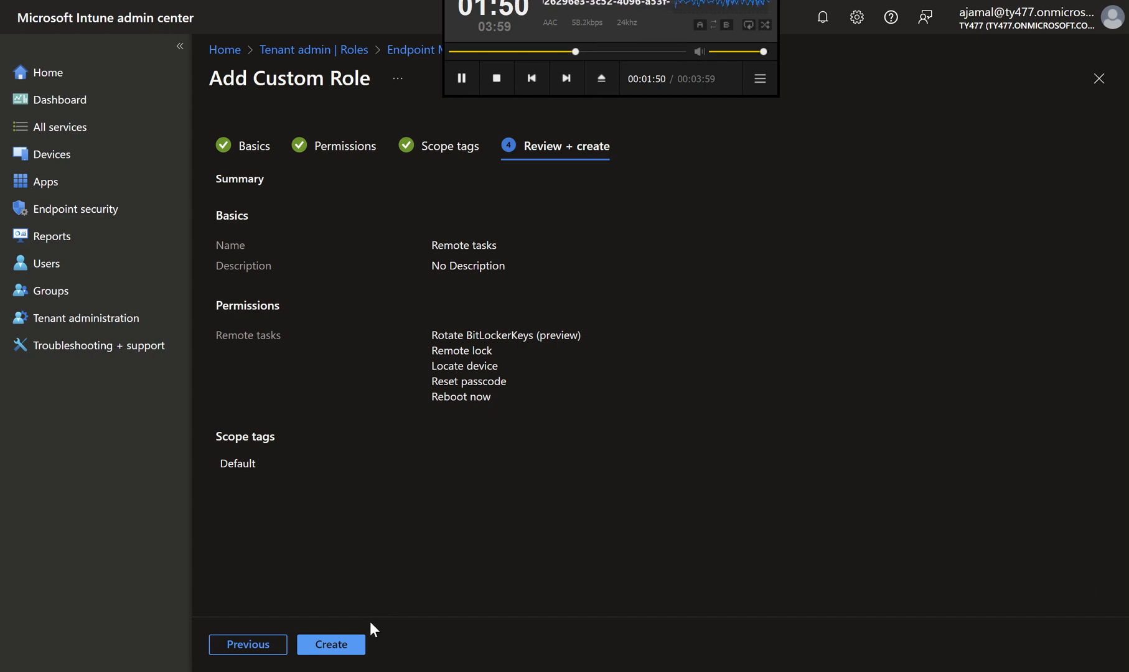
pyautogui.click(353, 646)
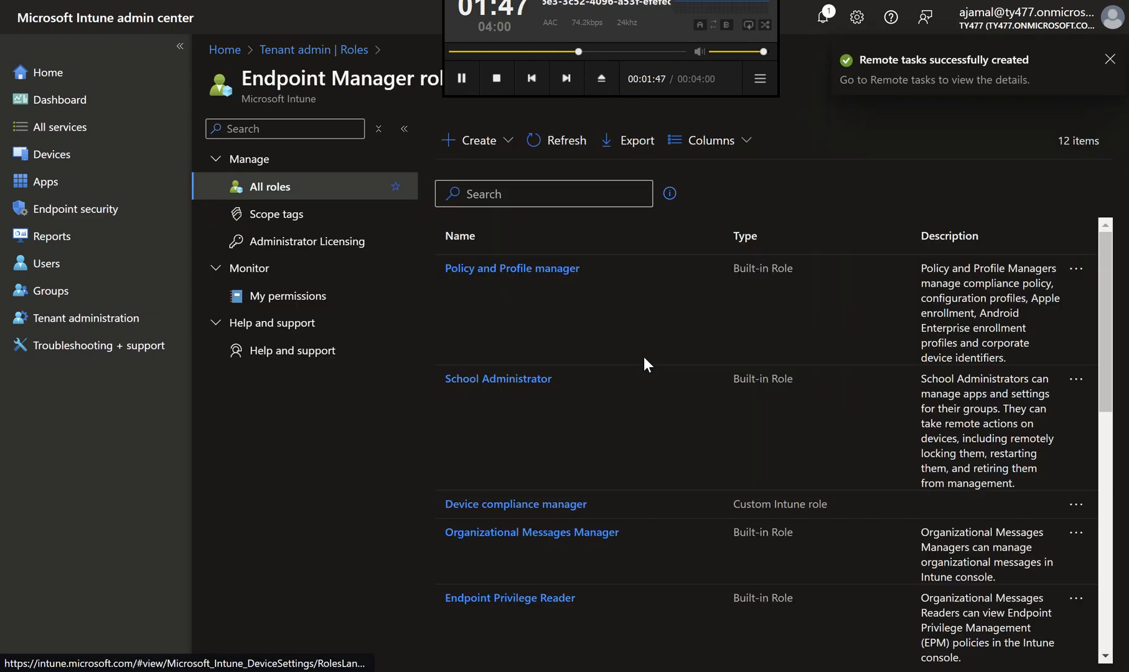
# - Search the roles for "remo" and open the assignments of the Remote tasks role
pyautogui.click(548, 197)
pyautogui.write('re')
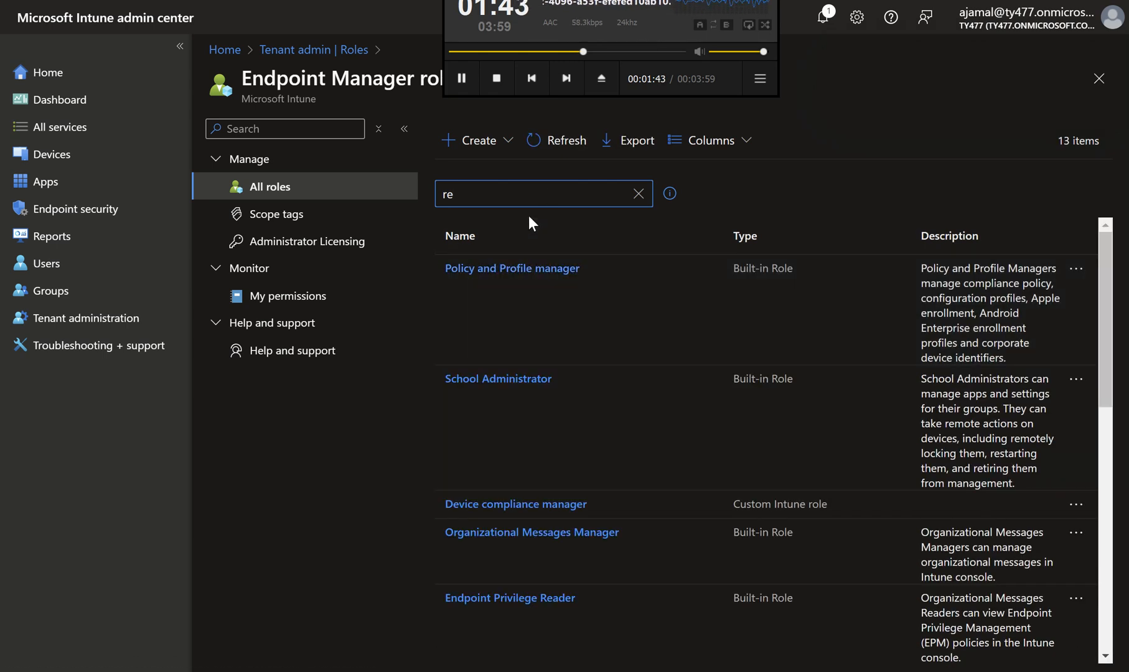
pyautogui.write('mo')
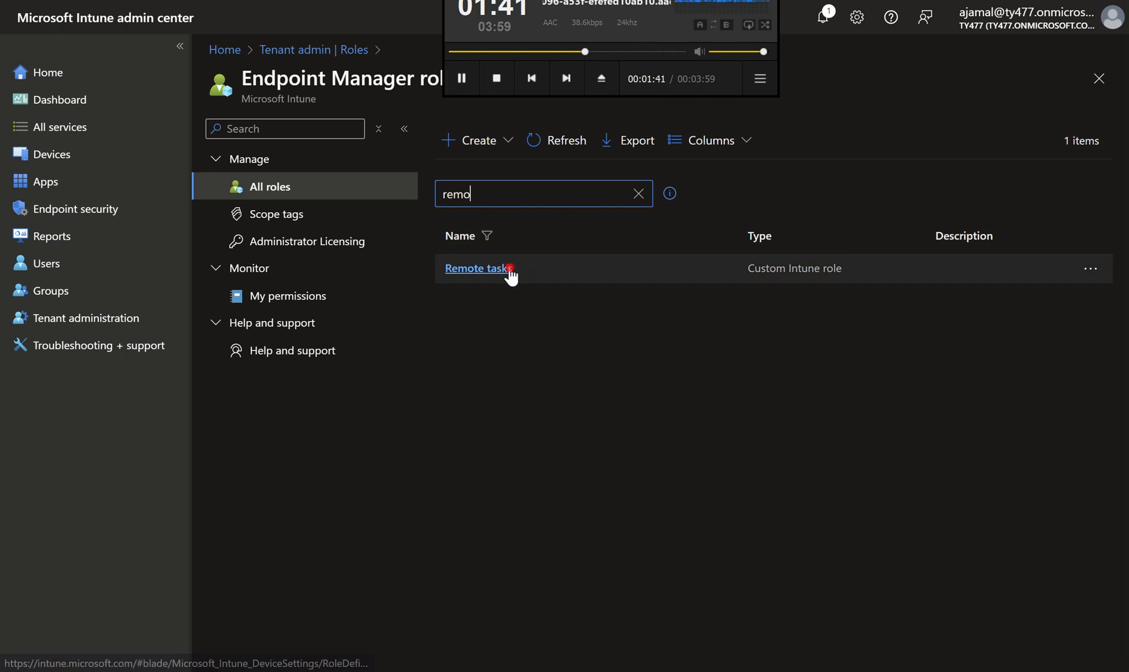
pyautogui.click(505, 270)
pyautogui.click(295, 244)
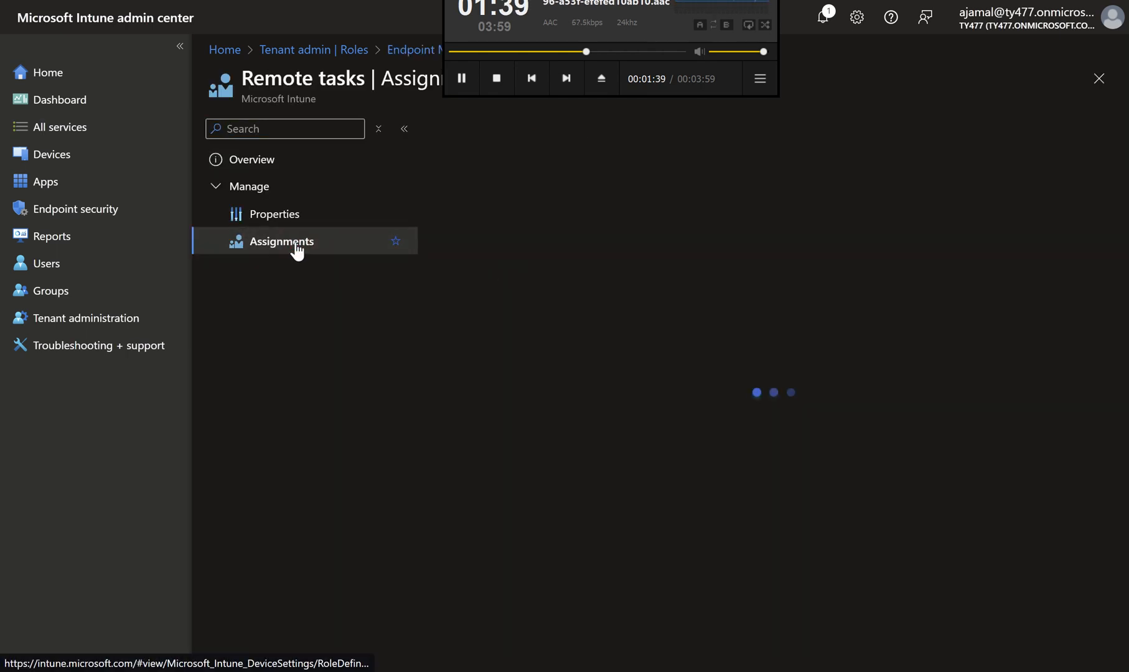
# - Start a new assignment for the Remote tasks role and name it "Remote tasks admin"
pyautogui.click(471, 209)
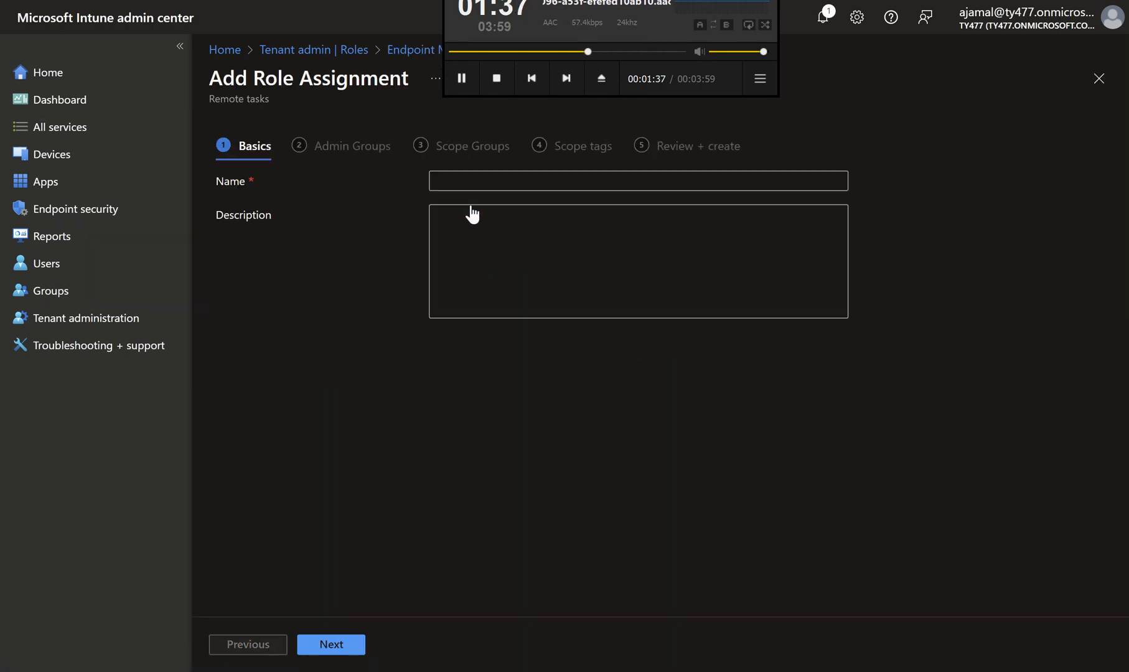
pyautogui.click(495, 188)
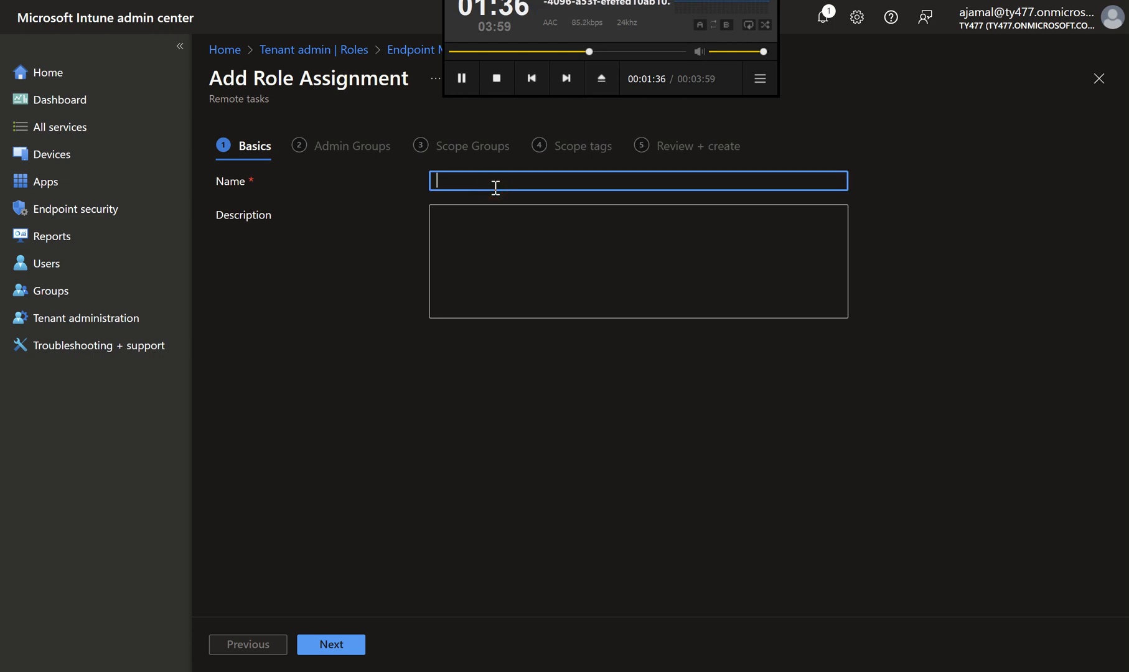
pyautogui.write('Remote ta')
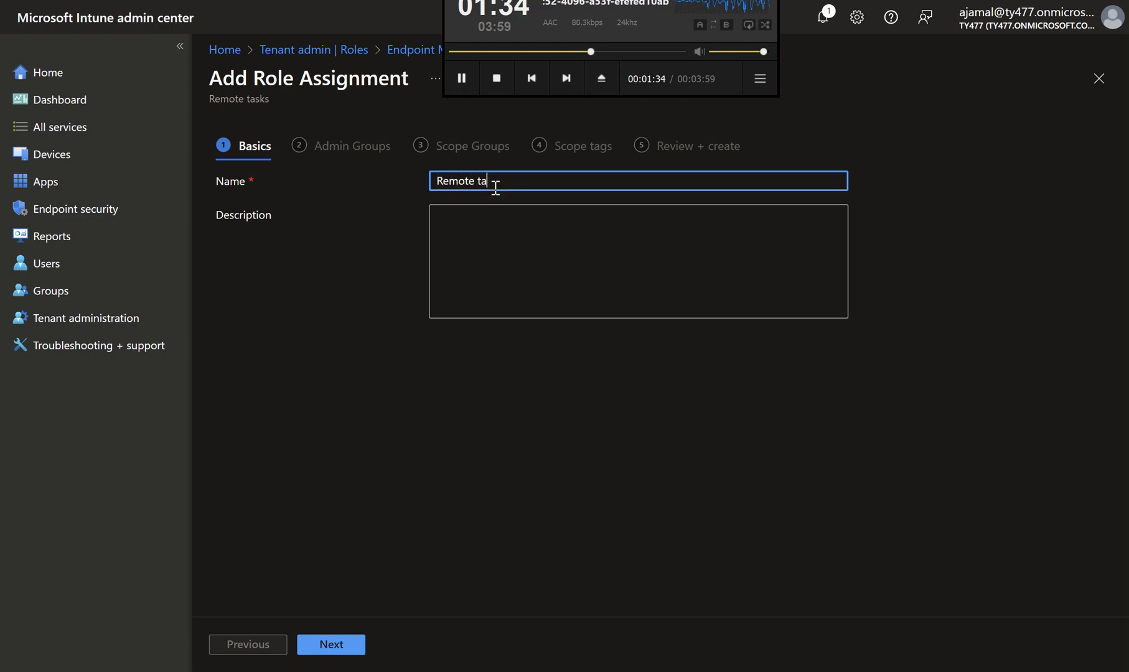
pyautogui.write('sks')
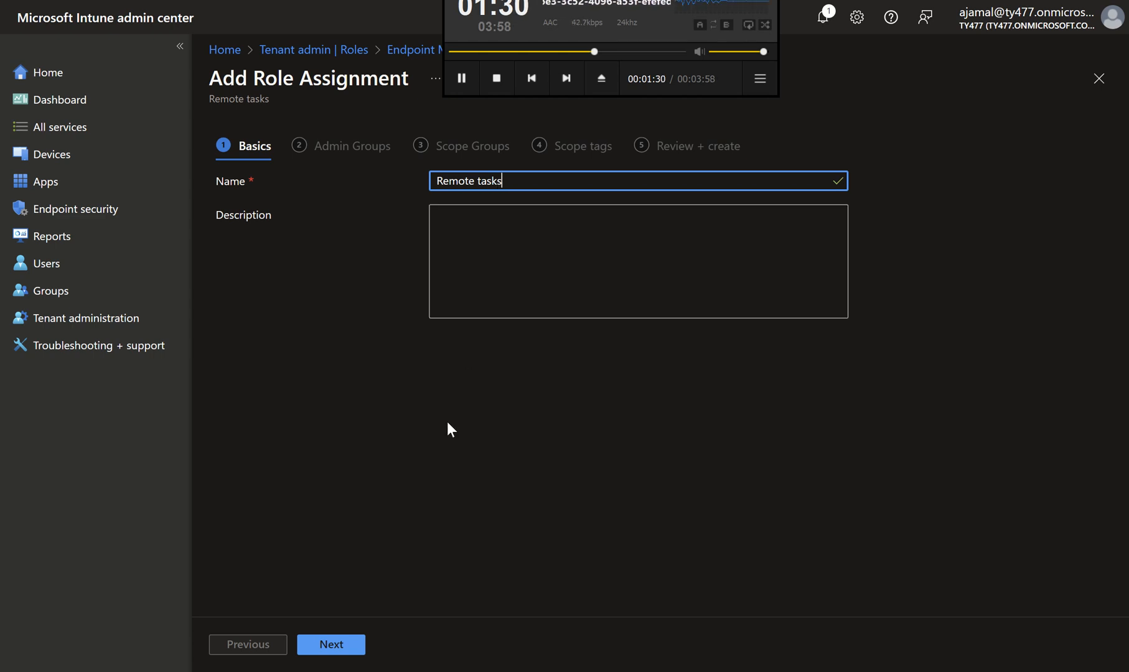
pyautogui.write(' admin')
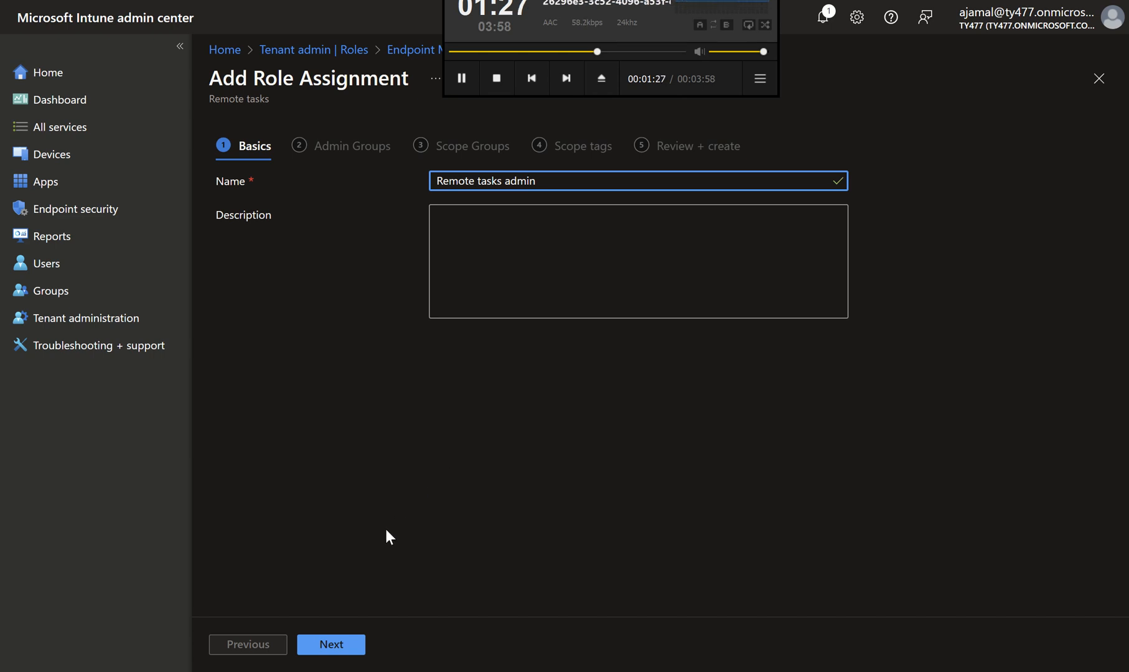
# - Search the groups for "help" and include the HelpDesk group as the admin group of the role assignment
pyautogui.click(324, 645)
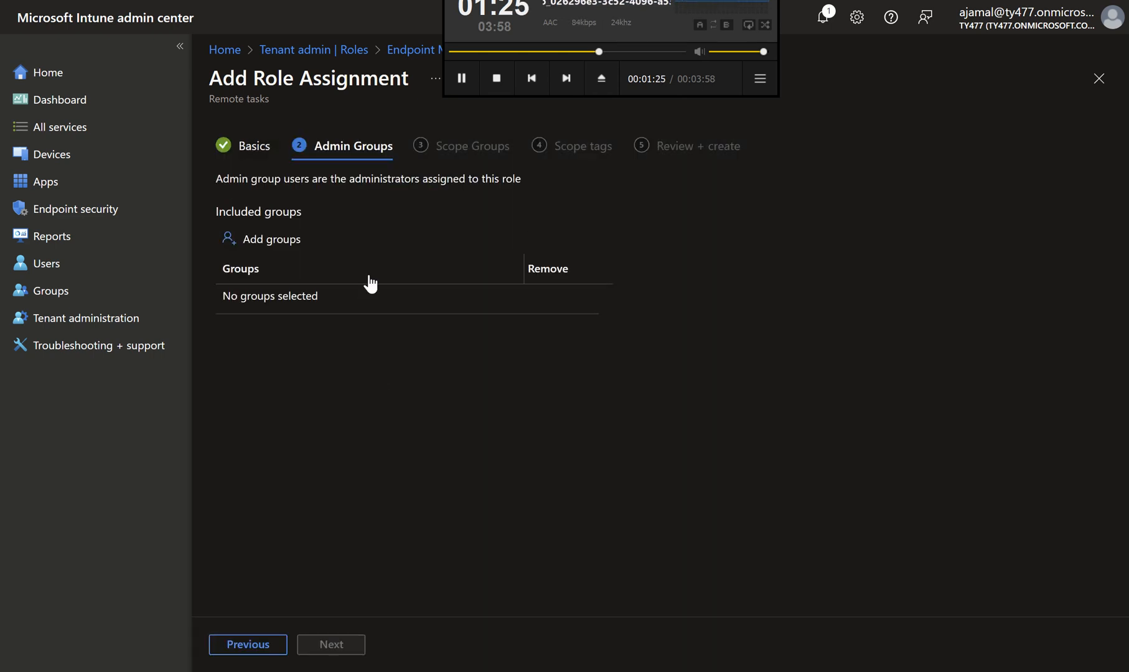
pyautogui.click(297, 256)
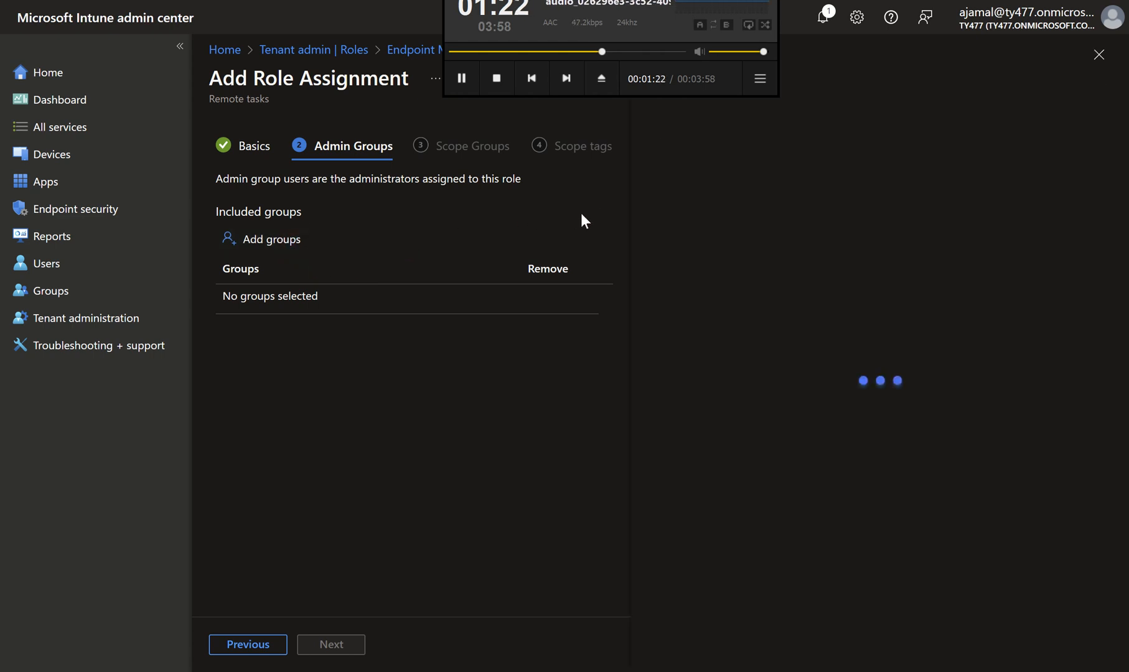
pyautogui.click(603, 189)
pyautogui.write('h')
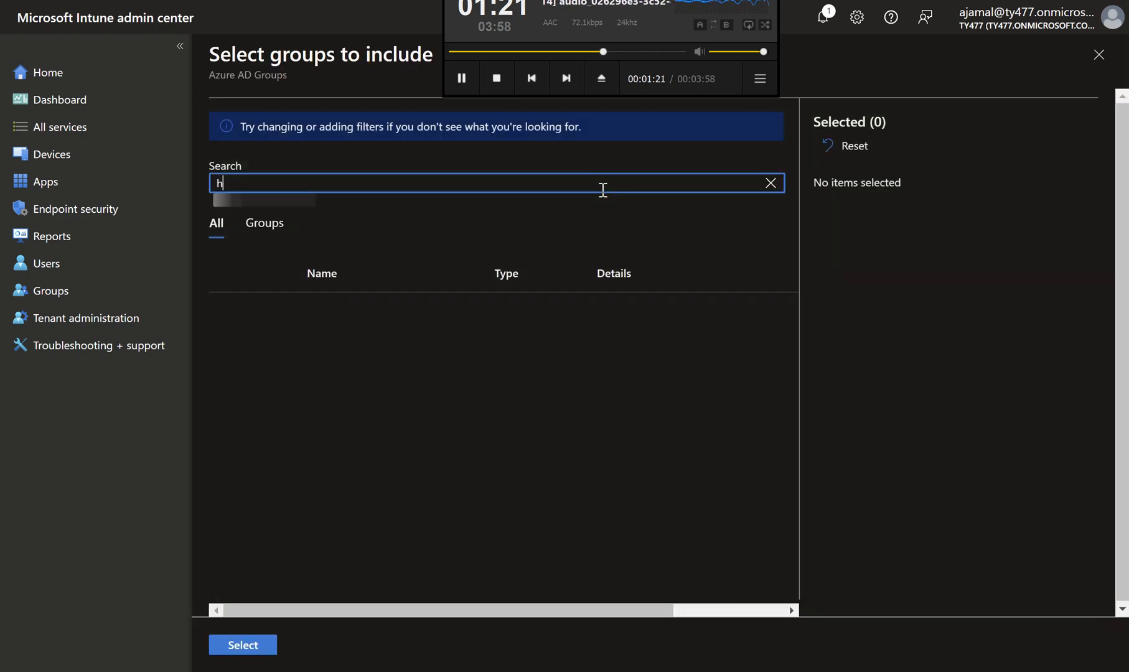
pyautogui.write('elp')
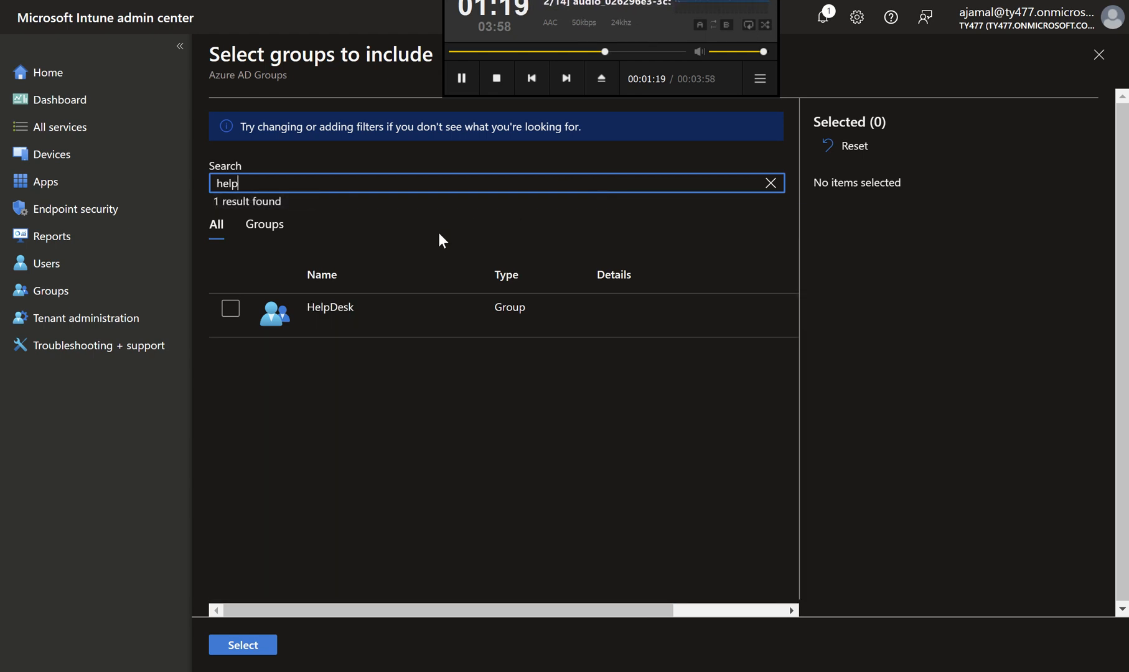
pyautogui.click(234, 311)
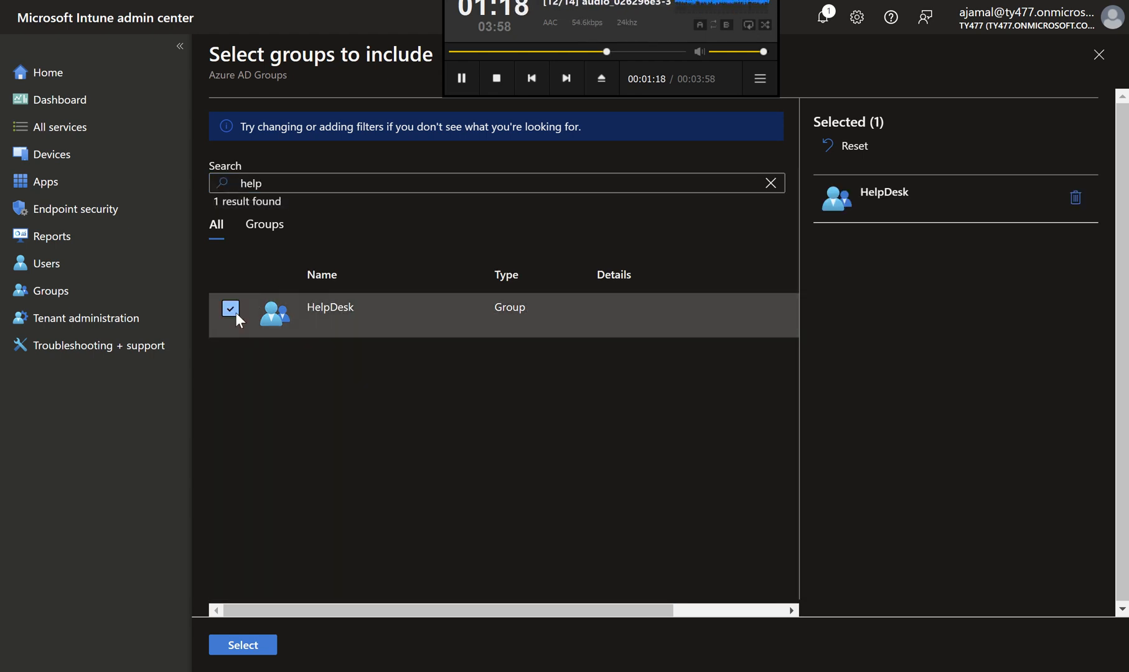
pyautogui.click(255, 647)
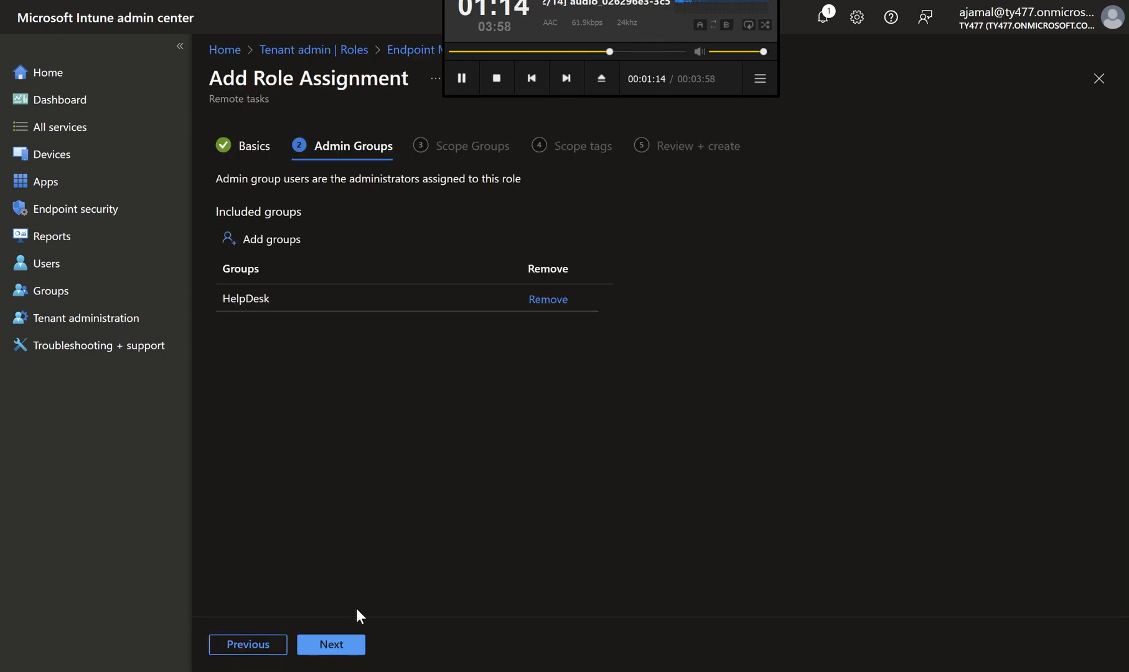
# - Add all devices and all users as the scope groups of the role assignment
pyautogui.click(344, 648)
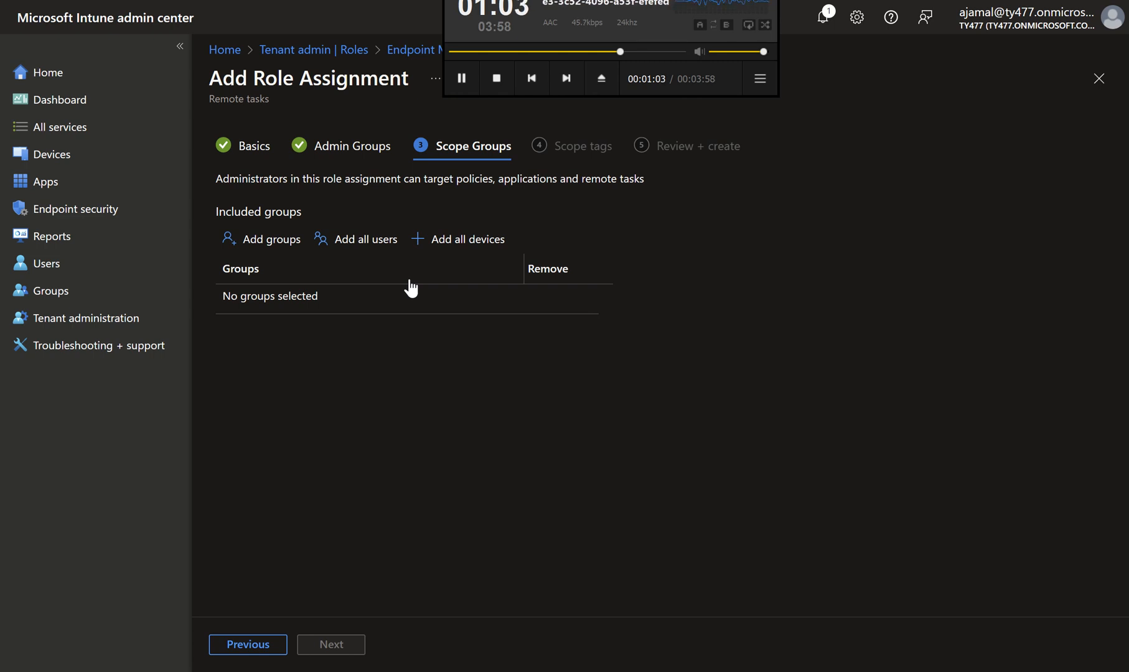
pyautogui.click(455, 246)
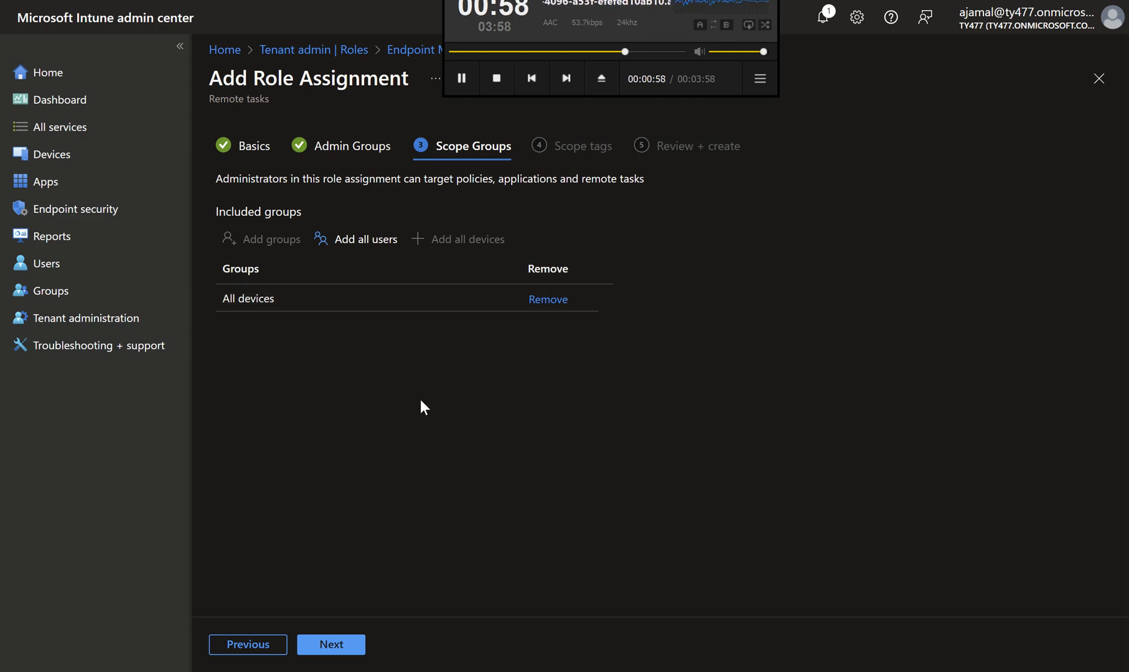
pyautogui.click(386, 246)
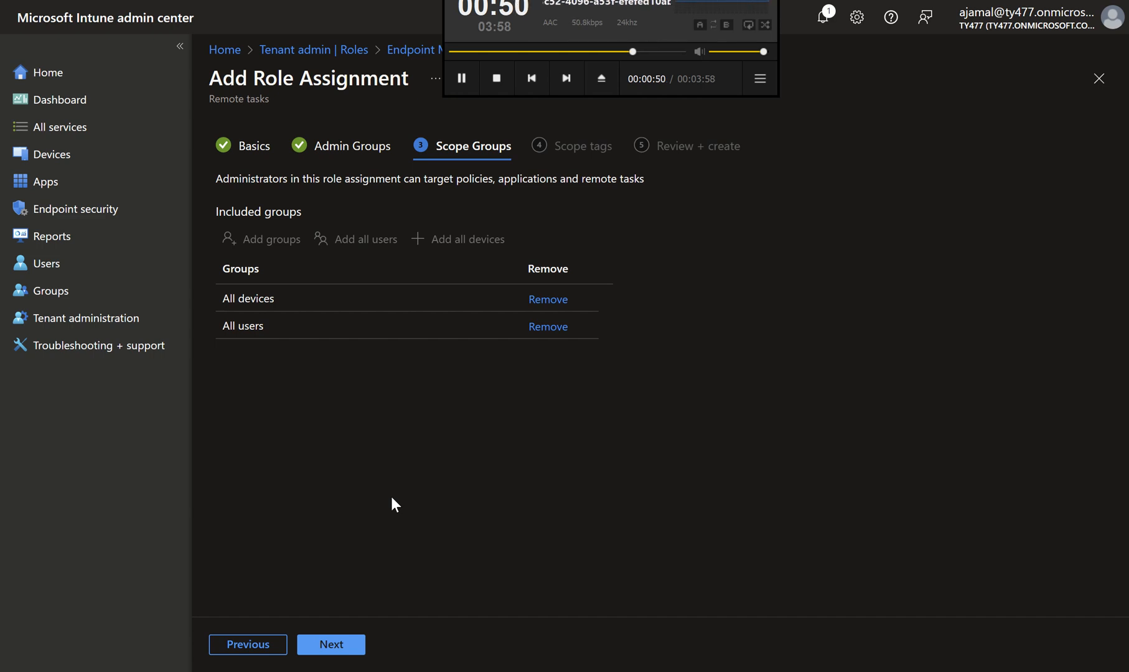
# - Leave the scope tags empty and create the Remote tasks admin role assignment
pyautogui.click(361, 651)
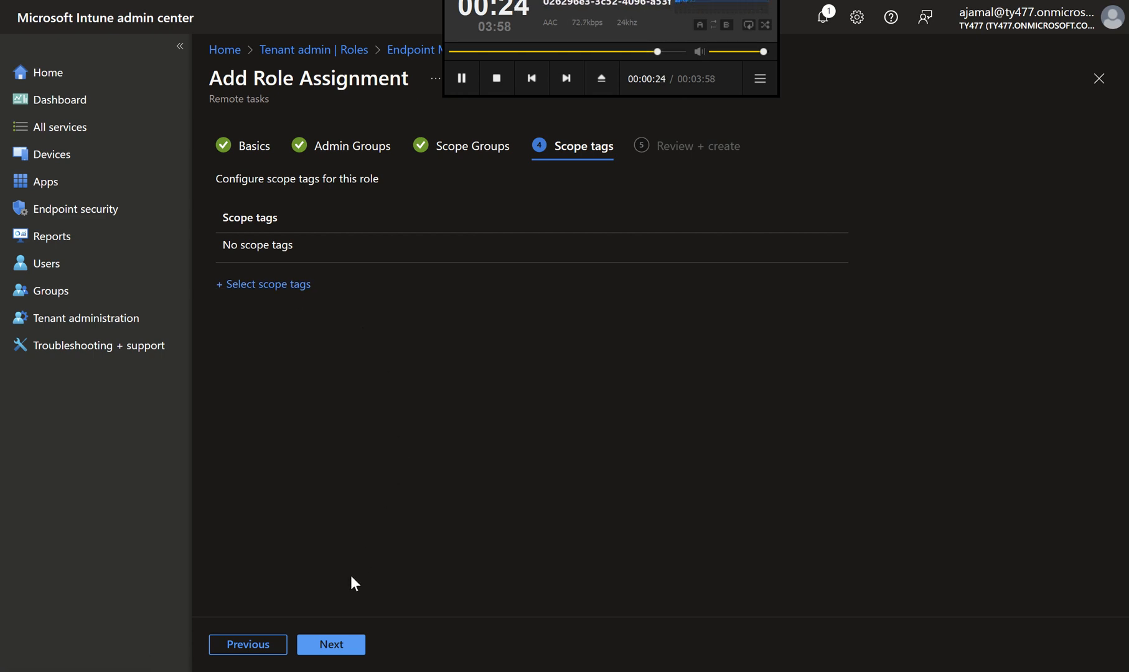
pyautogui.click(331, 645)
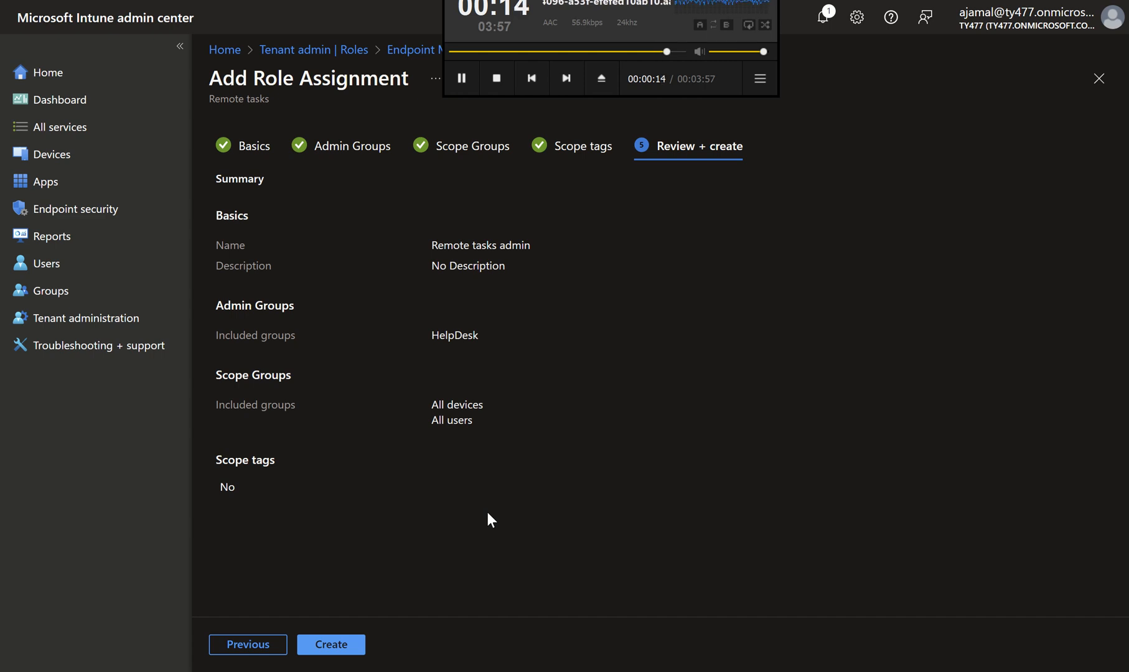
pyautogui.click(343, 644)
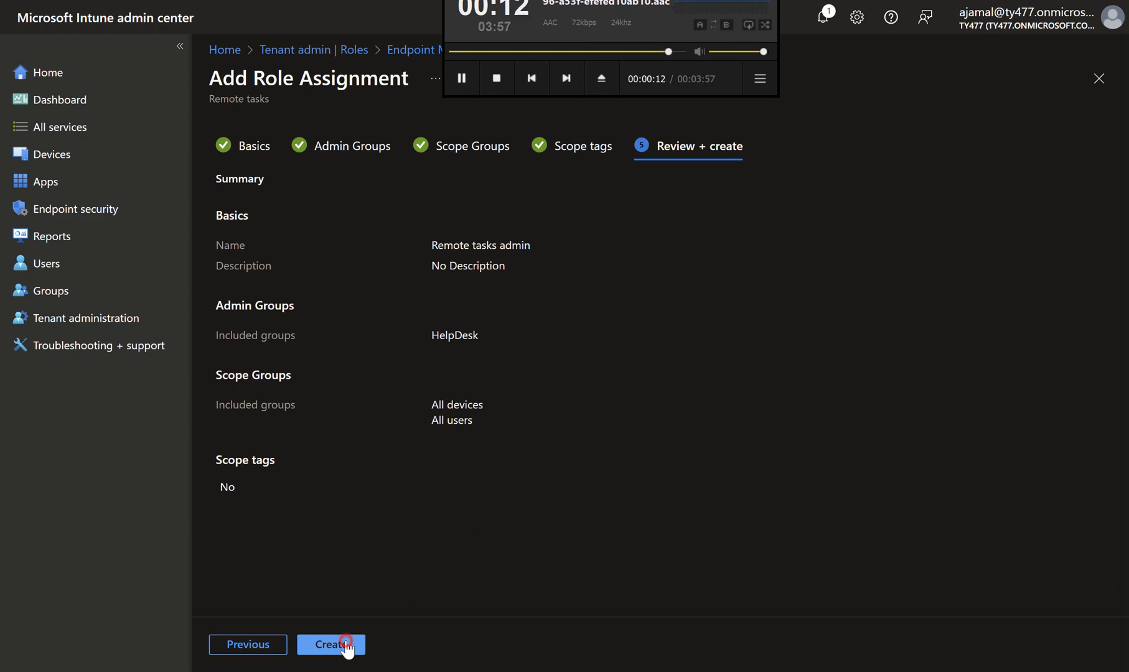